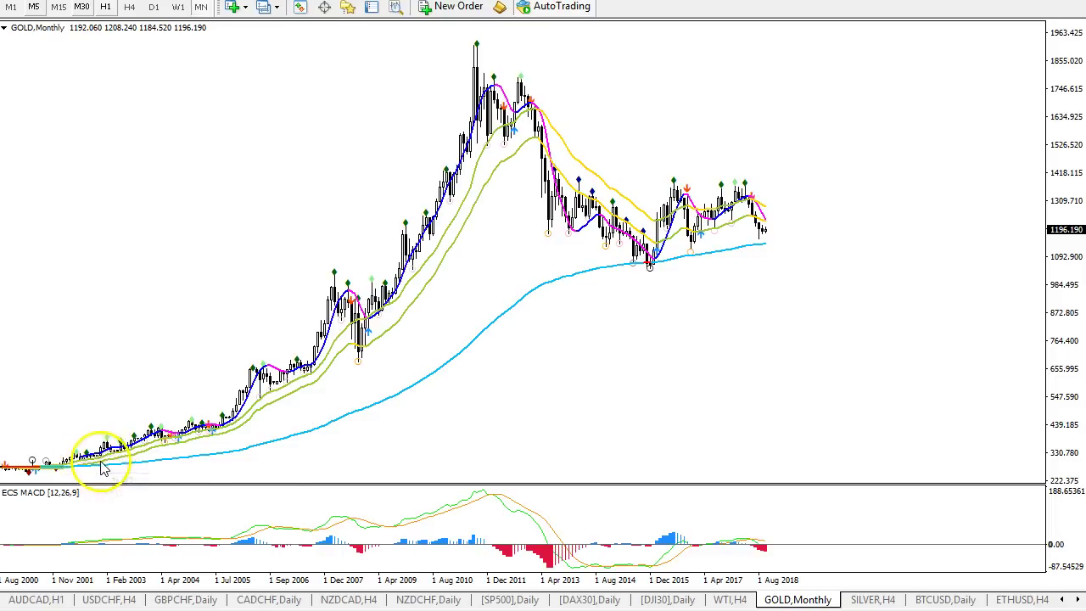
- Label the 2011 peak and latest price area 2 and 4 in green, trace the decline to the late-2015 low in red, and clear everything
{"action": "mouse_move", "coordinate": [280, 402]}
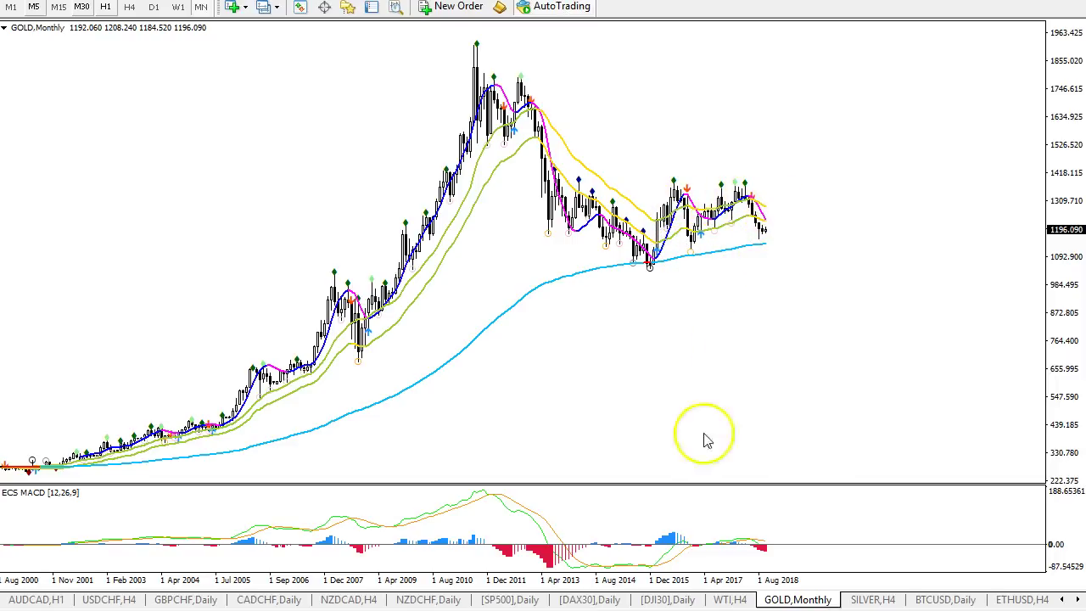
{"action": "left_click_drag", "start_coordinate": [676, 580], "coordinate": [680, 582]}
{"action": "left_click_drag", "start_coordinate": [906, 280], "coordinate": [374, 208]}
{"action": "left_click", "coordinate": [421, 0]}
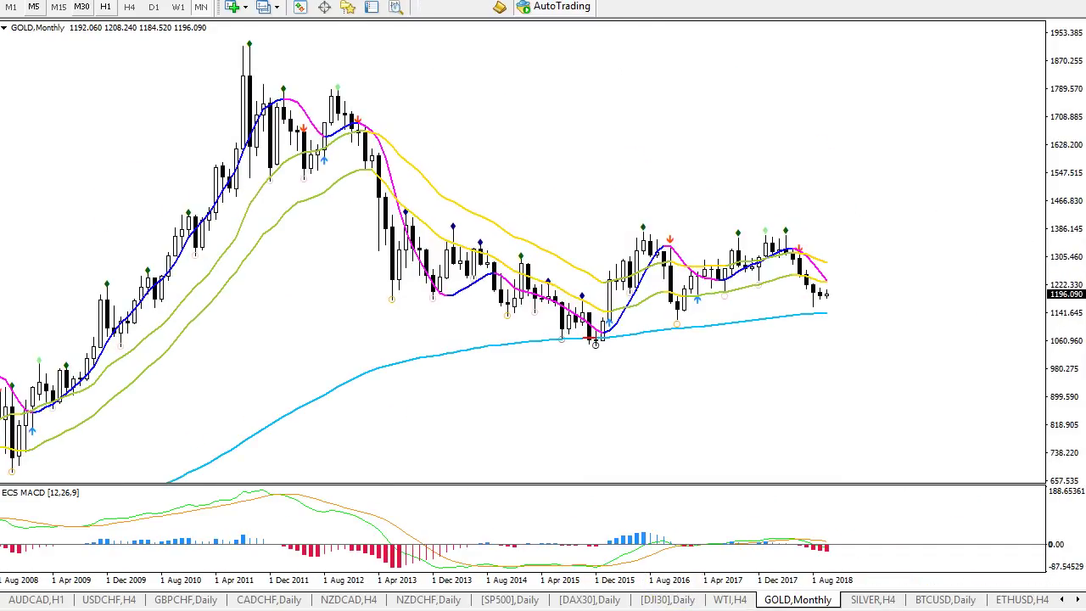
{"action": "left_click_drag", "start_coordinate": [223, 51], "coordinate": [174, 101]}
{"action": "mouse_move", "coordinate": [840, 344]}
{"action": "left_mouse_down"}
{"action": "mouse_move", "coordinate": [872, 371]}
{"action": "mouse_move", "coordinate": [874, 410]}
{"action": "left_mouse_up"}
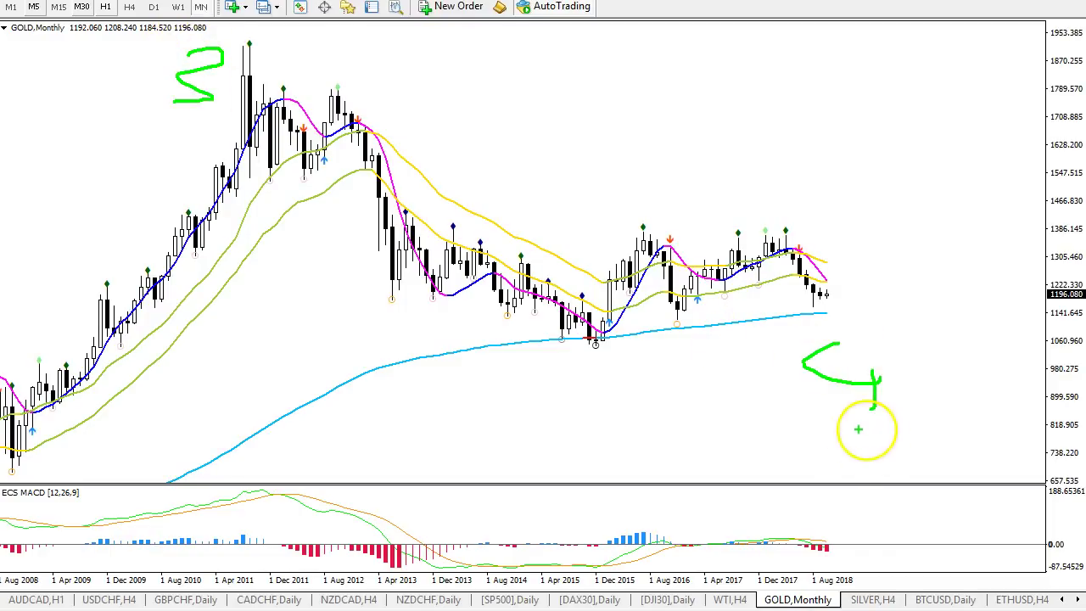
{"action": "mouse_move", "coordinate": [241, 51]}
{"action": "left_mouse_down"}
{"action": "mouse_move", "coordinate": [348, 106]}
{"action": "mouse_move", "coordinate": [407, 273]}
{"action": "mouse_move", "coordinate": [597, 341]}
{"action": "left_mouse_up"}
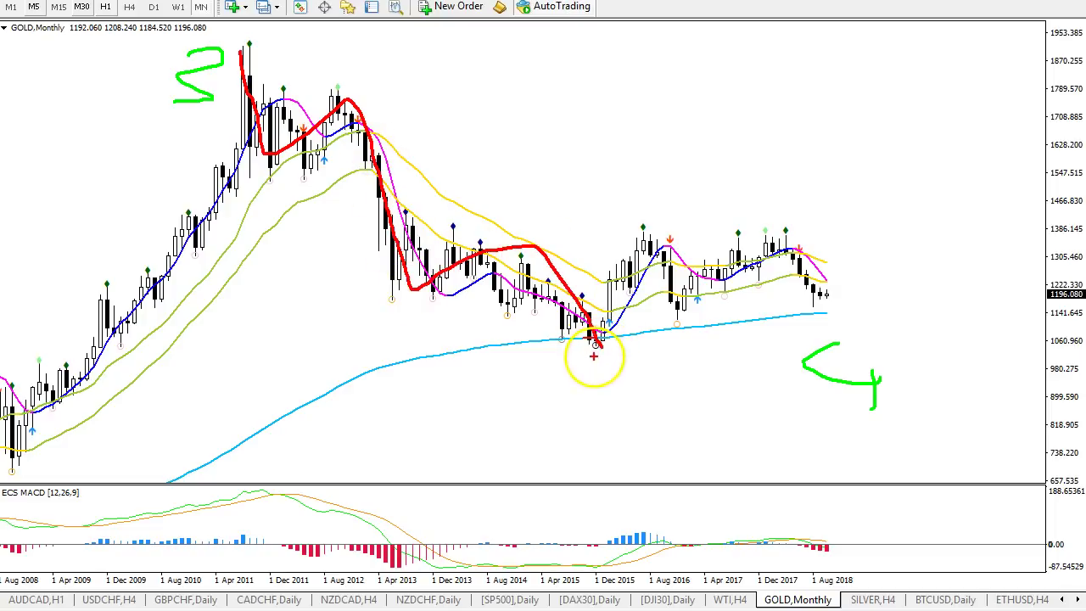
{"action": "key", "text": "Escape"}
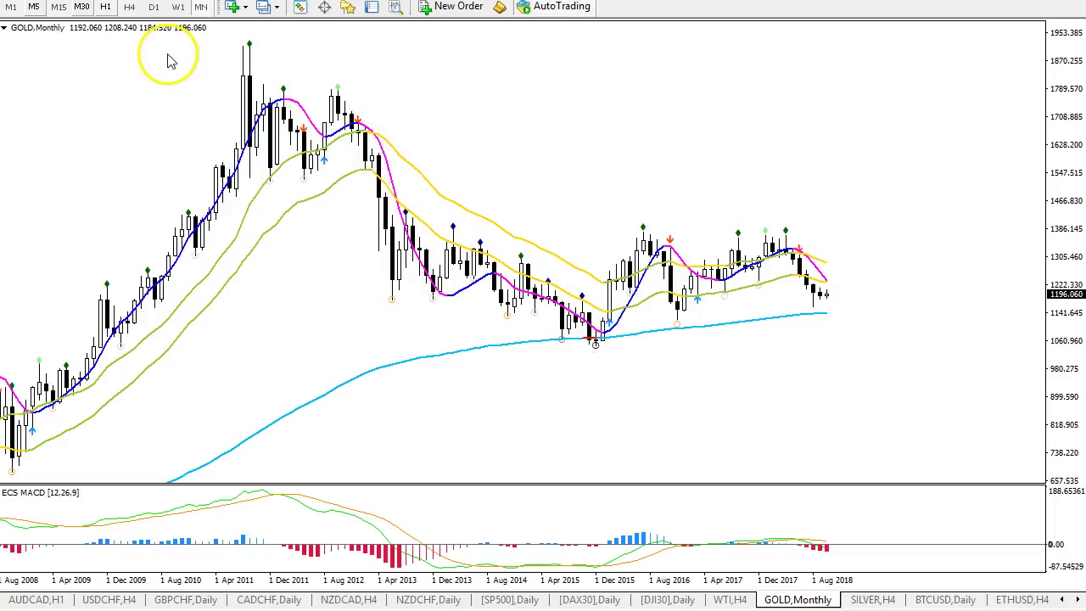
- Draw a freehand mark beside the latest monthly candles and clear it from the chart
{"action": "key", "text": "ctrl+2"}
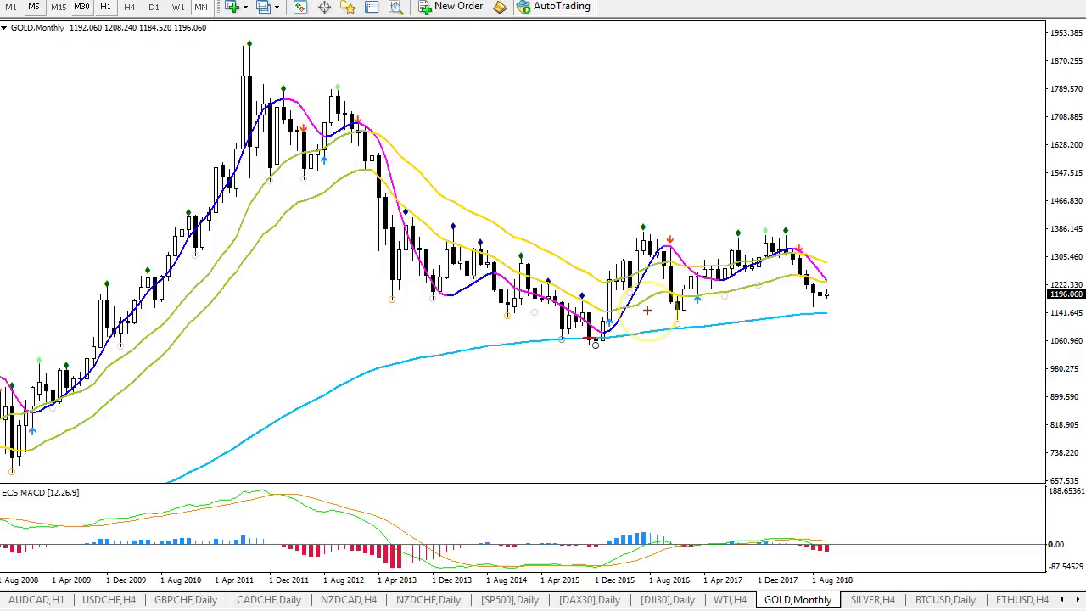
{"action": "mouse_move", "coordinate": [835, 310]}
{"action": "left_mouse_down"}
{"action": "mouse_move", "coordinate": [866, 365]}
{"action": "mouse_move", "coordinate": [885, 376]}
{"action": "mouse_move", "coordinate": [881, 361]}
{"action": "left_mouse_up"}
{"action": "key", "text": "Escape"}
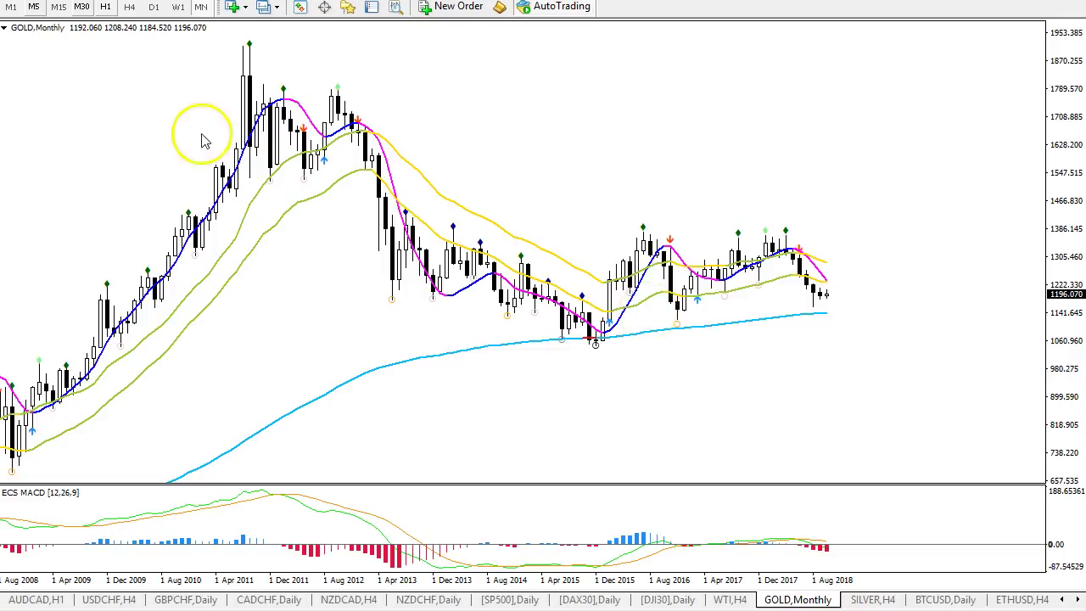
- Place a horizontal line on the monthly gold chart at the late-2015 low
{"action": "left_click", "coordinate": [607, 342]}
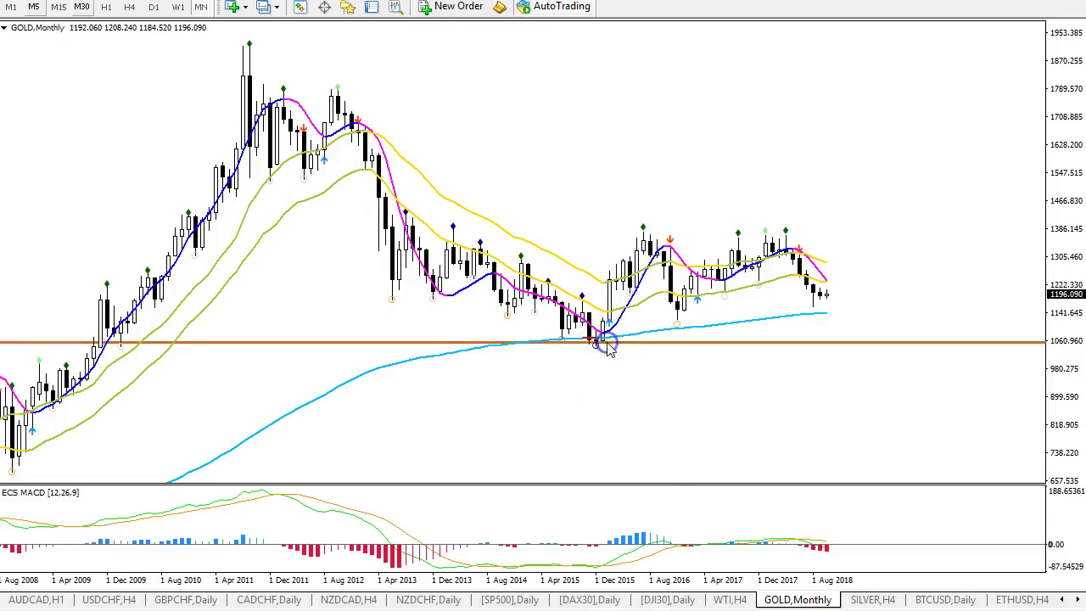
- Draw a Fibonacci retracement from the 2001 low at 264.300 up to the 2011 peak price of 1912.171
{"action": "left_click_drag", "start_coordinate": [660, 579], "coordinate": [651, 579]}
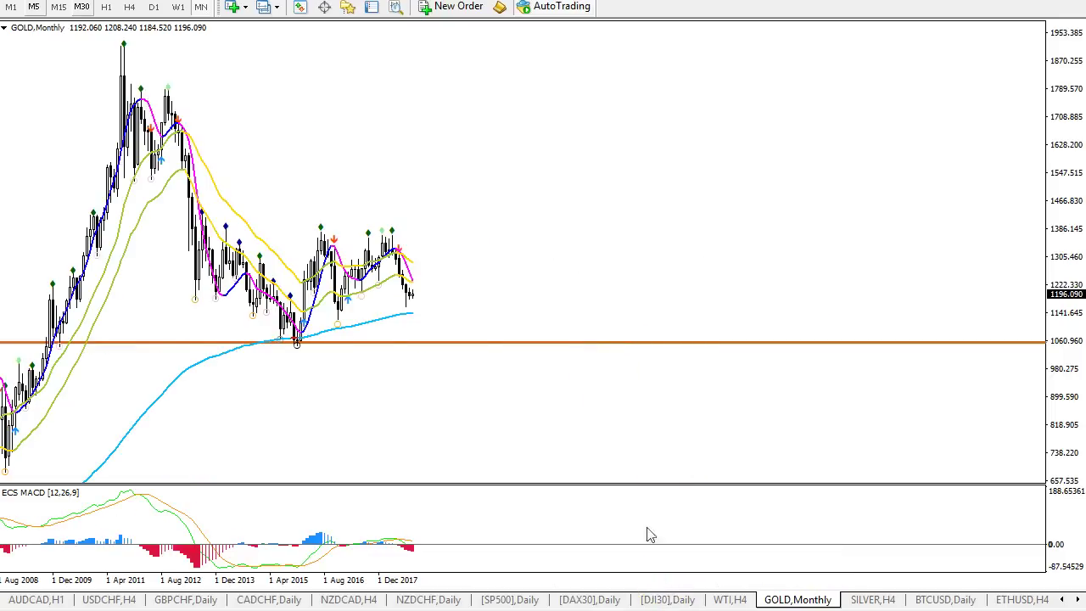
{"action": "left_click", "coordinate": [654, 433]}
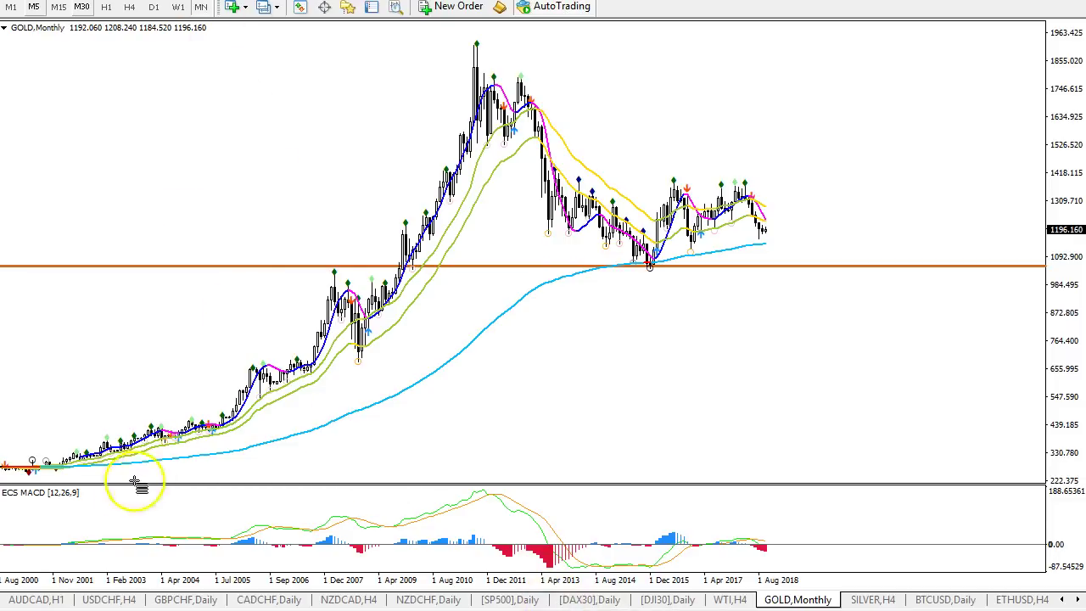
{"action": "mouse_move", "coordinate": [30, 467]}
{"action": "left_mouse_down"}
{"action": "mouse_move", "coordinate": [291, 184]}
{"action": "mouse_move", "coordinate": [307, 44]}
{"action": "left_mouse_up"}
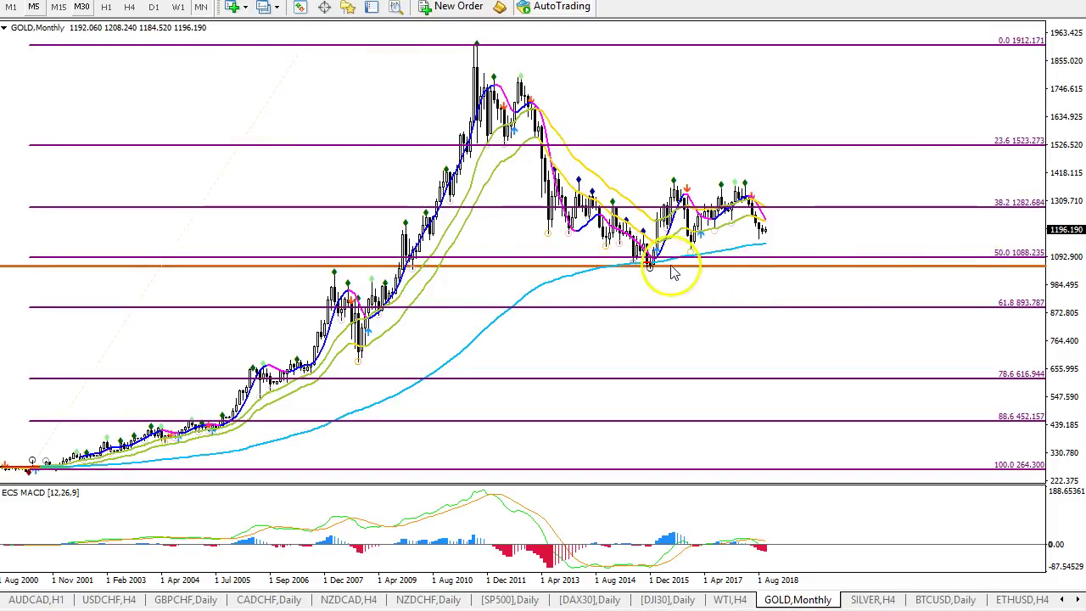
{"action": "mouse_move", "coordinate": [687, 278]}
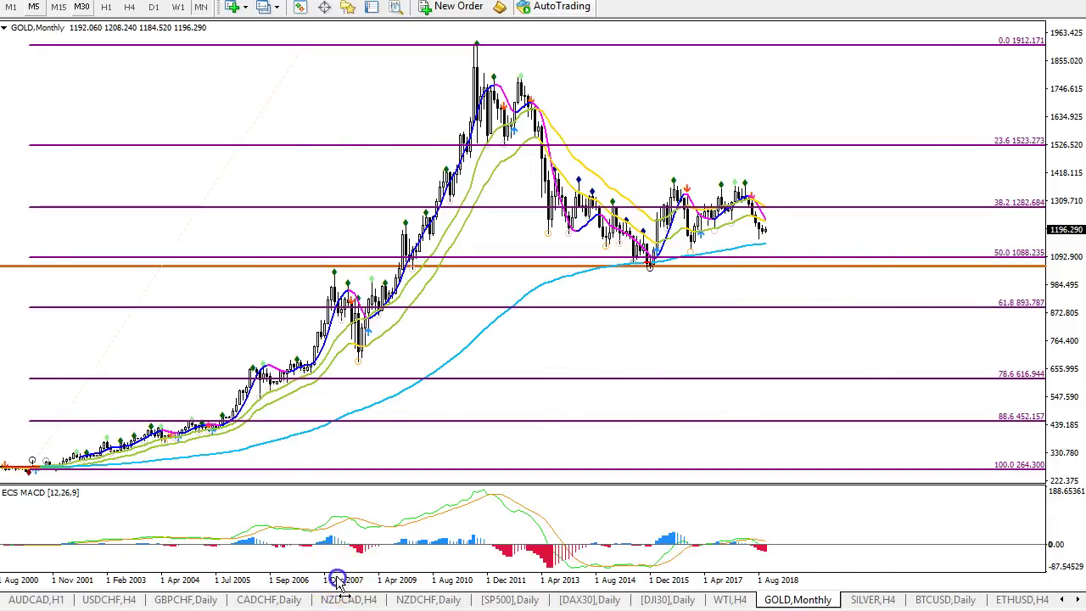
- Lower the Fibonacci retracement's 100.0 level to 254.200, and delete the retracement from the monthly chart
{"action": "left_click_drag", "start_coordinate": [335, 581], "coordinate": [350, 583]}
{"action": "left_click_drag", "start_coordinate": [121, 460], "coordinate": [121, 471]}
{"action": "left_click_drag", "start_coordinate": [288, 584], "coordinate": [269, 583]}
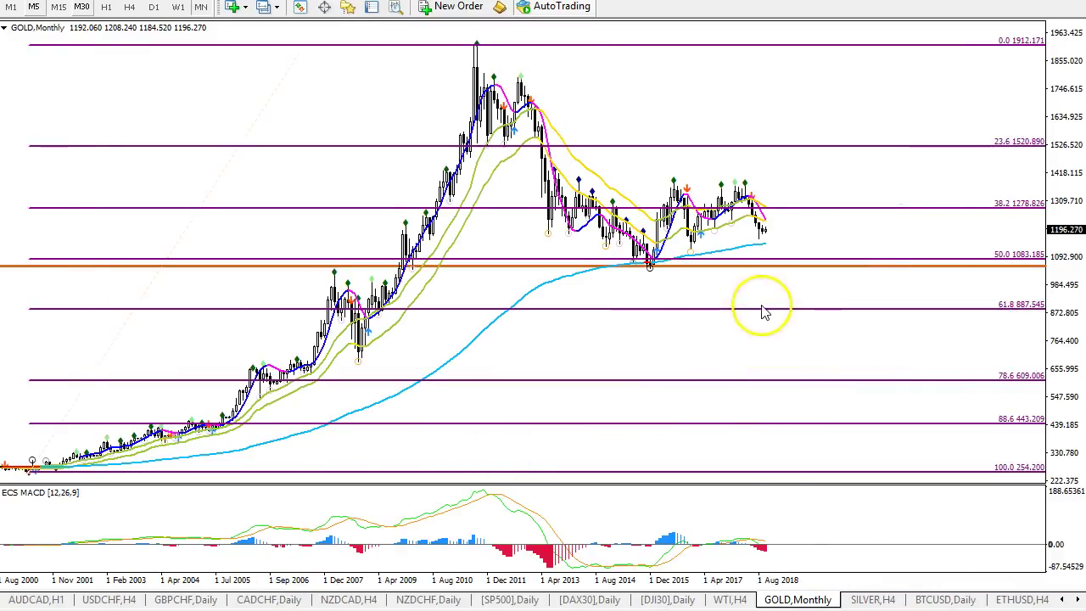
{"action": "right_click", "coordinate": [304, 53]}
{"action": "left_click", "coordinate": [316, 103]}
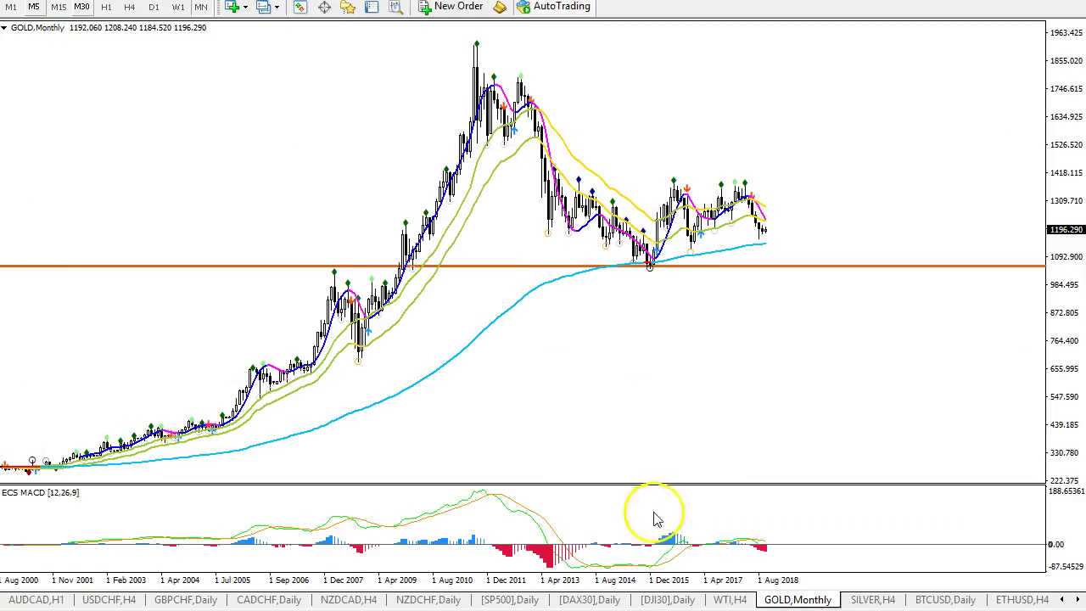
- Circle the late-2015 low in blue, label it 4, add marks near the 2011 peak and above the latest prices, and clear the drawings
{"action": "left_click_drag", "start_coordinate": [642, 580], "coordinate": [651, 580]}
{"action": "scroll", "coordinate": [693, 219], "scroll_direction": "down", "scroll_amount": 1}
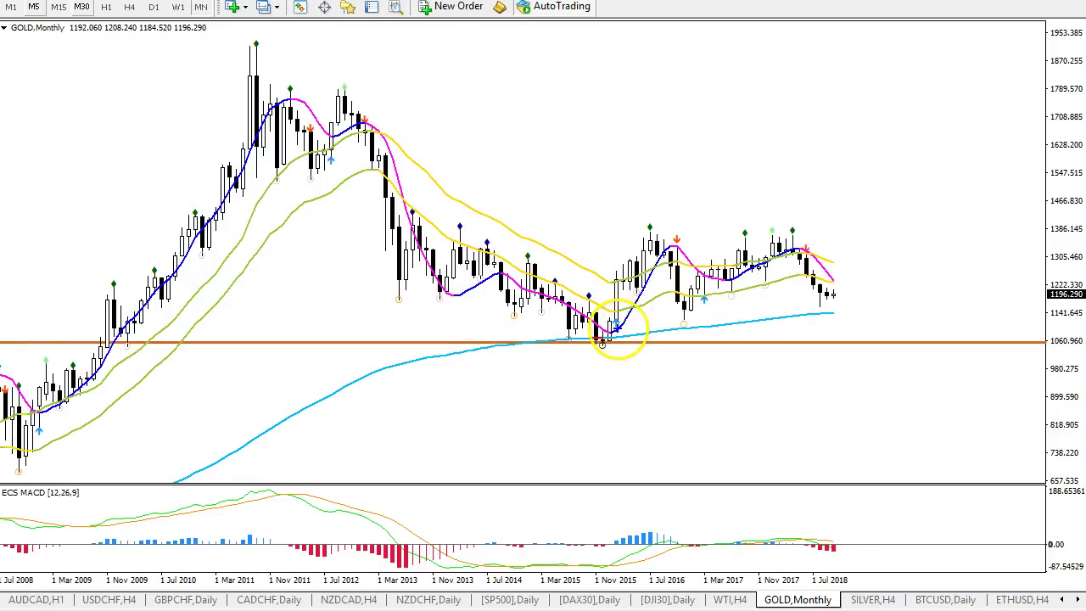
{"action": "mouse_move", "coordinate": [596, 326]}
{"action": "left_mouse_down"}
{"action": "mouse_move", "coordinate": [589, 363]}
{"action": "mouse_move", "coordinate": [589, 352]}
{"action": "left_mouse_up"}
{"action": "left_click_drag", "start_coordinate": [593, 420], "coordinate": [617, 440]}
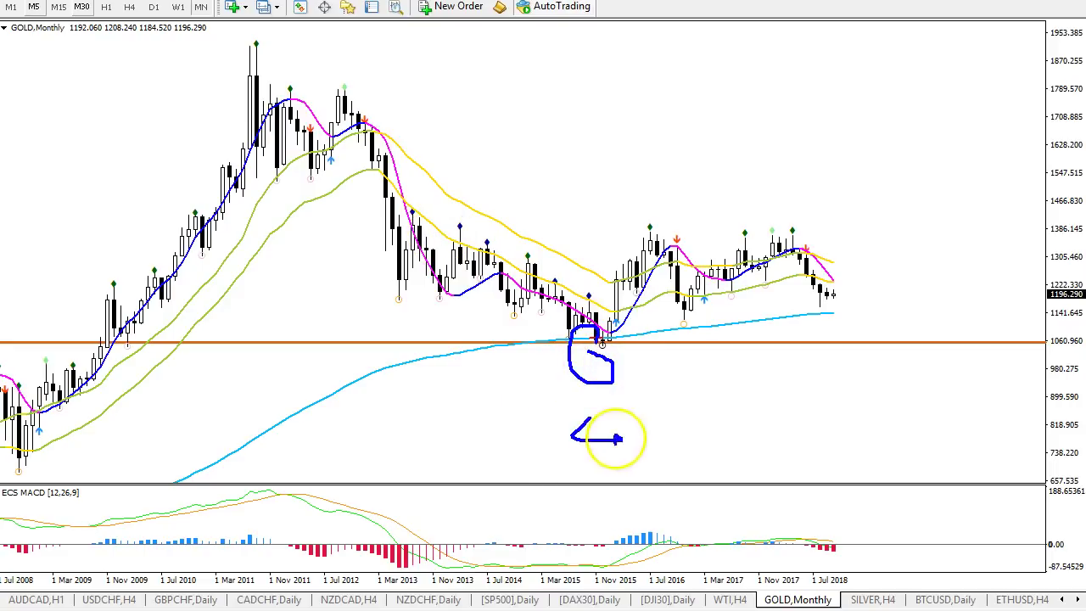
{"action": "mouse_move", "coordinate": [162, 51]}
{"action": "left_mouse_down"}
{"action": "mouse_move", "coordinate": [207, 77]}
{"action": "mouse_move", "coordinate": [173, 100]}
{"action": "left_mouse_up"}
{"action": "mouse_move", "coordinate": [923, 53]}
{"action": "left_mouse_down"}
{"action": "mouse_move", "coordinate": [897, 101]}
{"action": "mouse_move", "coordinate": [954, 46]}
{"action": "left_mouse_up"}
{"action": "key", "text": "Escape"}
- Trace the rise to the 2016 peak in blue as wave 1 and the following zigzag in red as wave 2, and clear the drawings
{"action": "key", "text": "ctrl+2"}
{"action": "left_click_drag", "start_coordinate": [604, 346], "coordinate": [648, 248]}
{"action": "left_click_drag", "start_coordinate": [647, 165], "coordinate": [649, 193]}
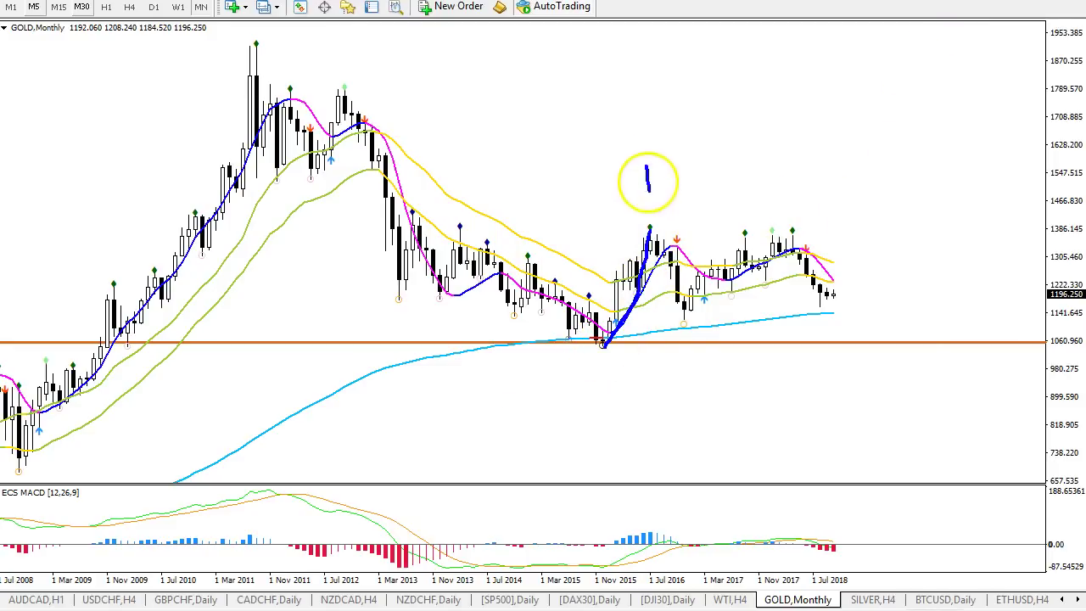
{"action": "mouse_move", "coordinate": [666, 238]}
{"action": "left_mouse_down"}
{"action": "mouse_move", "coordinate": [718, 301]}
{"action": "mouse_move", "coordinate": [819, 250]}
{"action": "mouse_move", "coordinate": [855, 354]}
{"action": "mouse_move", "coordinate": [891, 360]}
{"action": "left_mouse_up"}
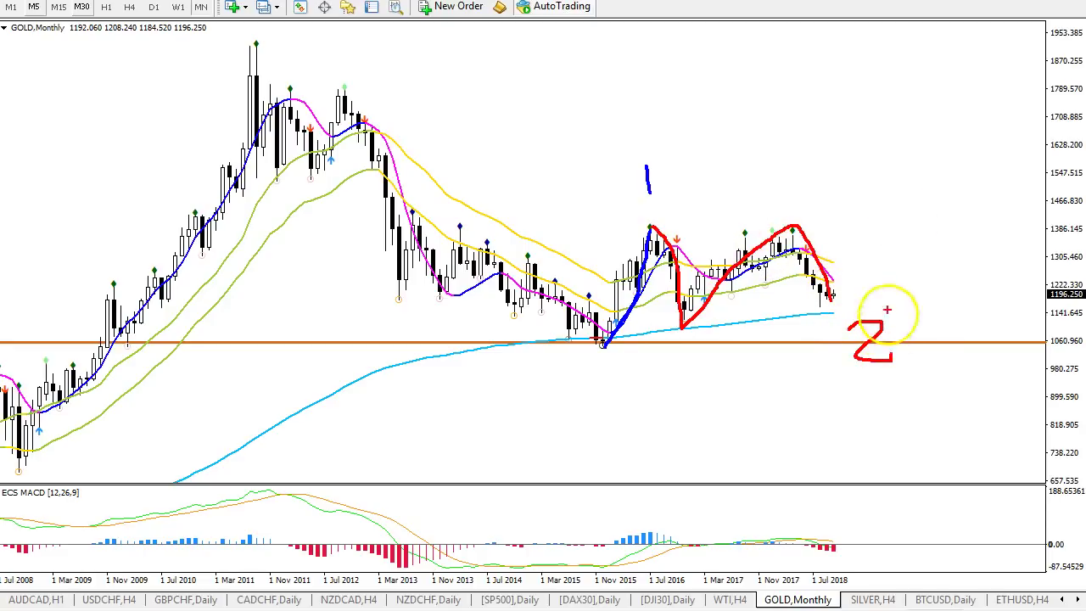
{"action": "mouse_move", "coordinate": [949, 62]}
{"action": "left_mouse_down"}
{"action": "mouse_move", "coordinate": [938, 96]}
{"action": "mouse_move", "coordinate": [995, 58]}
{"action": "left_mouse_up"}
{"action": "key", "text": "Escape"}
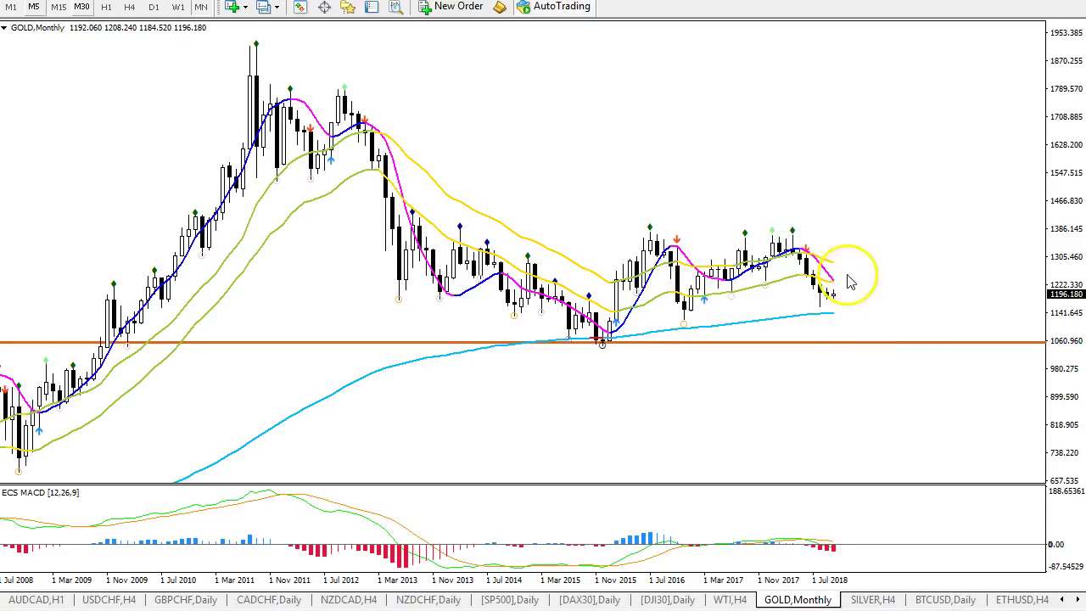
- Box the area above the latest candles in blue, write the projected wave labels 1, 2, 3 and 5, and clear the drawings
{"action": "key", "text": "ctrl+2"}
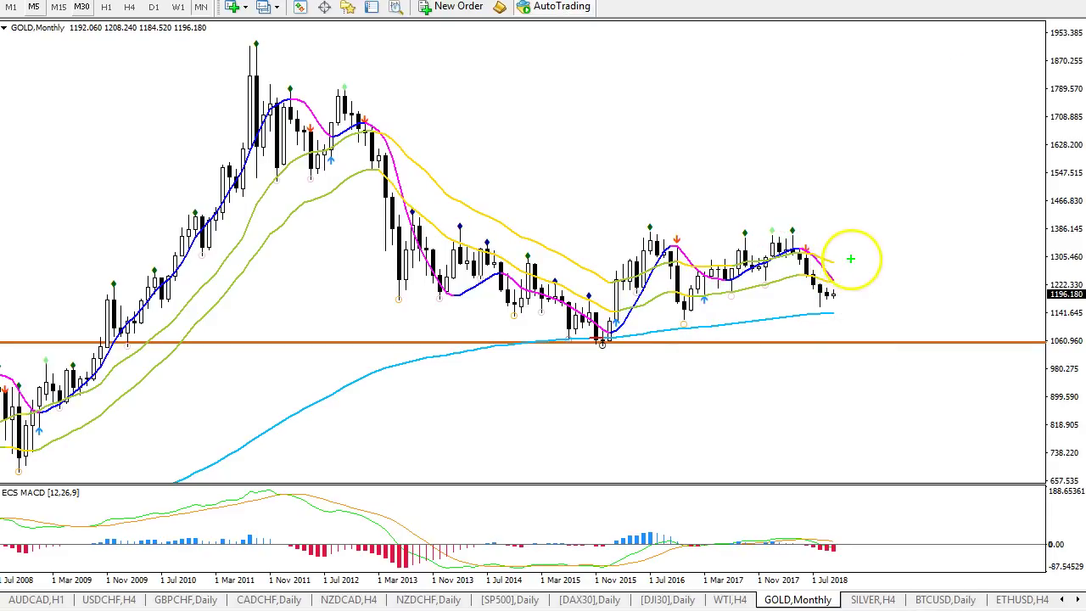
{"action": "left_click_drag", "start_coordinate": [851, 249], "coordinate": [837, 253]}
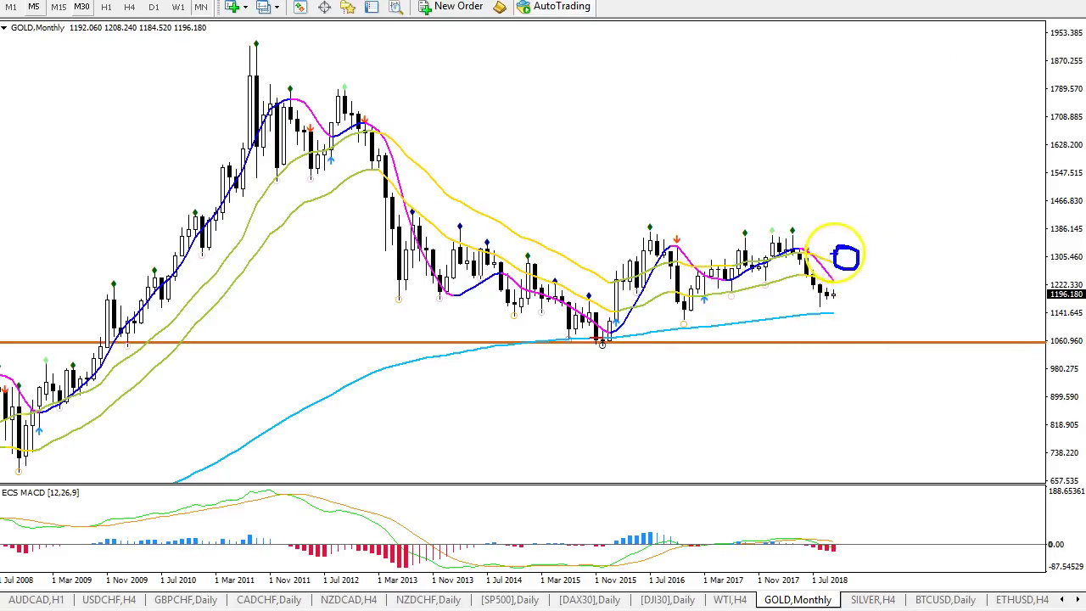
{"action": "mouse_move", "coordinate": [858, 124]}
{"action": "left_mouse_down"}
{"action": "mouse_move", "coordinate": [872, 125]}
{"action": "mouse_move", "coordinate": [799, 163]}
{"action": "left_mouse_up"}
{"action": "left_click_drag", "start_coordinate": [617, 155], "coordinate": [625, 212]}
{"action": "left_click_drag", "start_coordinate": [793, 333], "coordinate": [831, 358]}
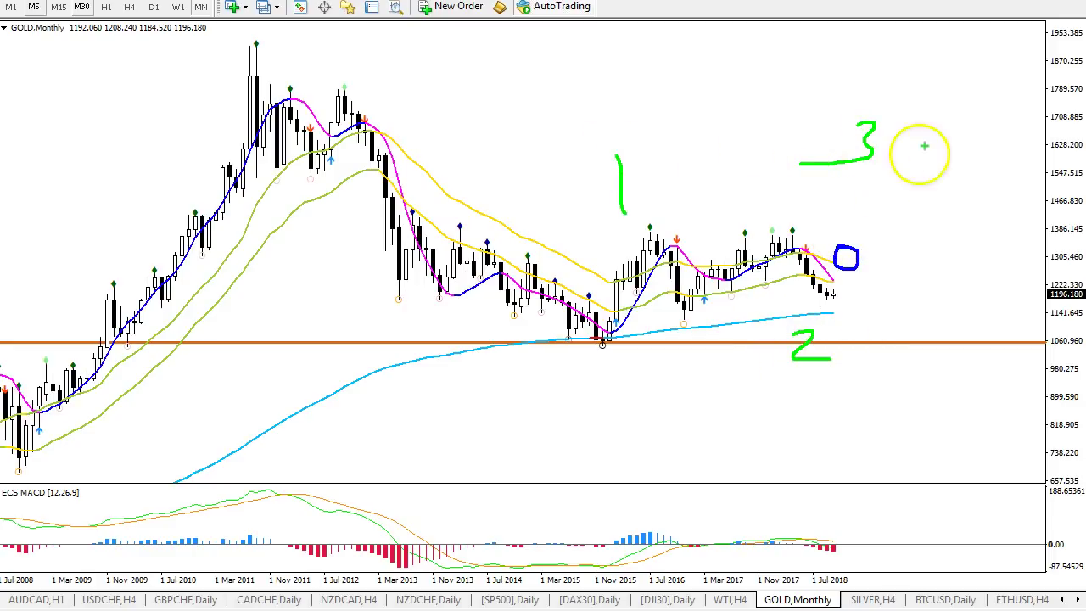
{"action": "left_click_drag", "start_coordinate": [955, 72], "coordinate": [967, 106]}
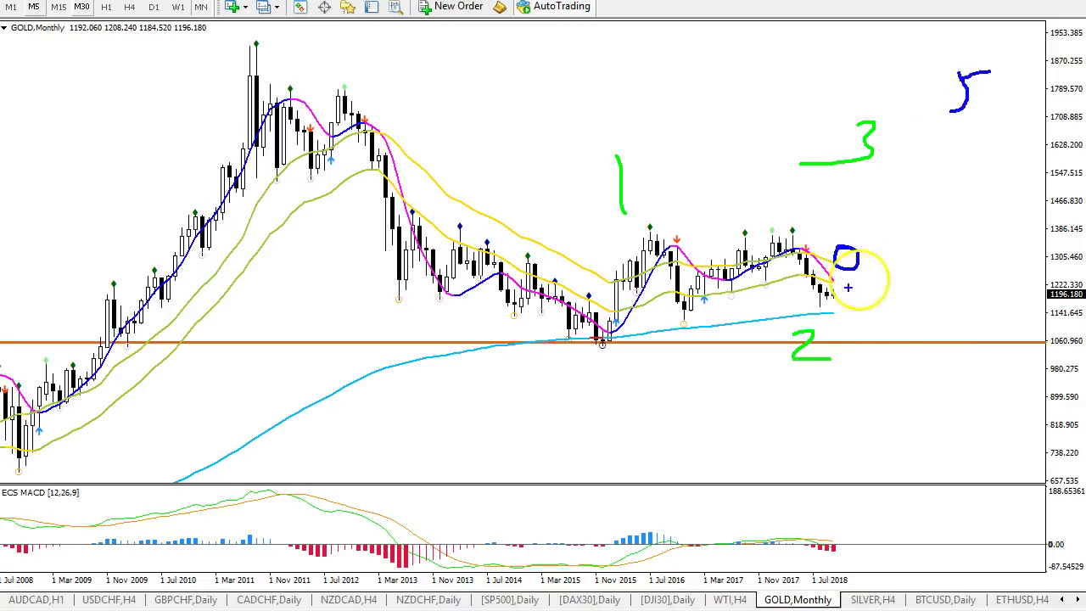
{"action": "key", "text": "Escape"}
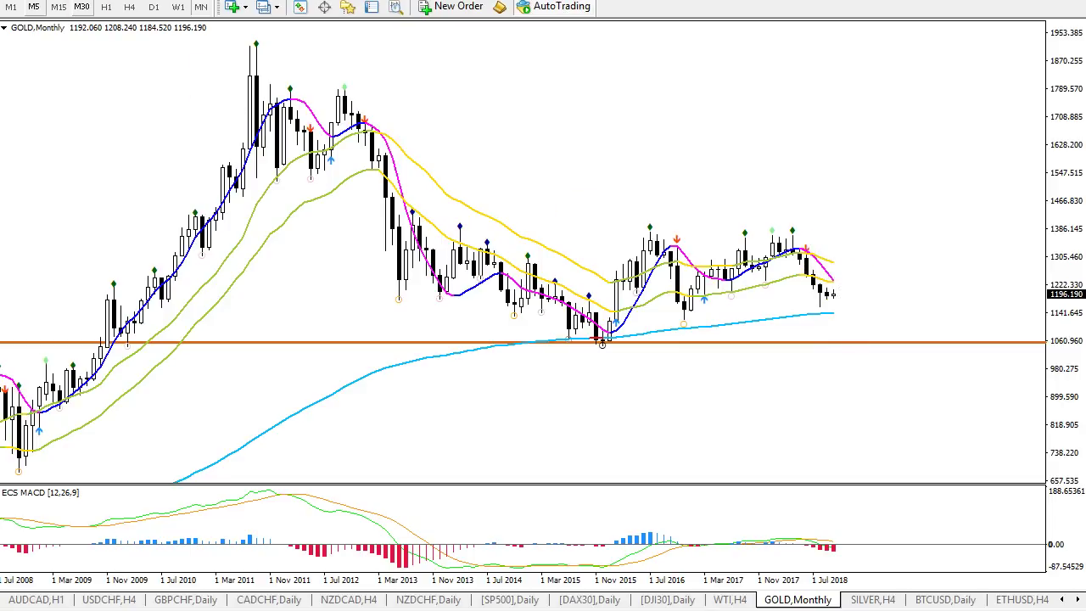
- Examine the monthly swings from the late-2015 low to the latest candles with the crosshair
{"action": "middle_click", "coordinate": [757, 252]}
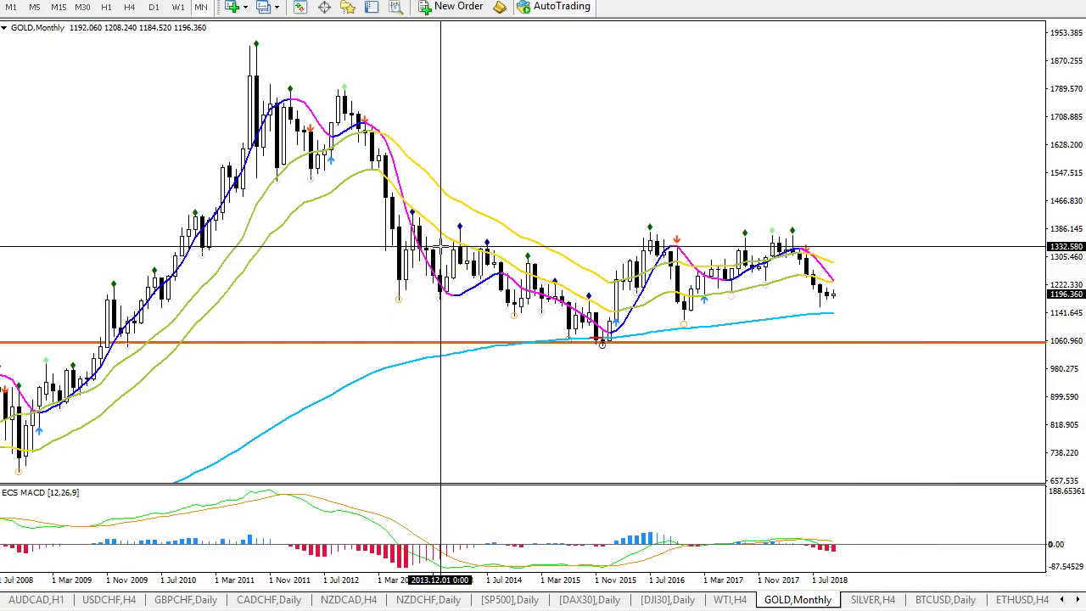
{"action": "left_click", "coordinate": [603, 315]}
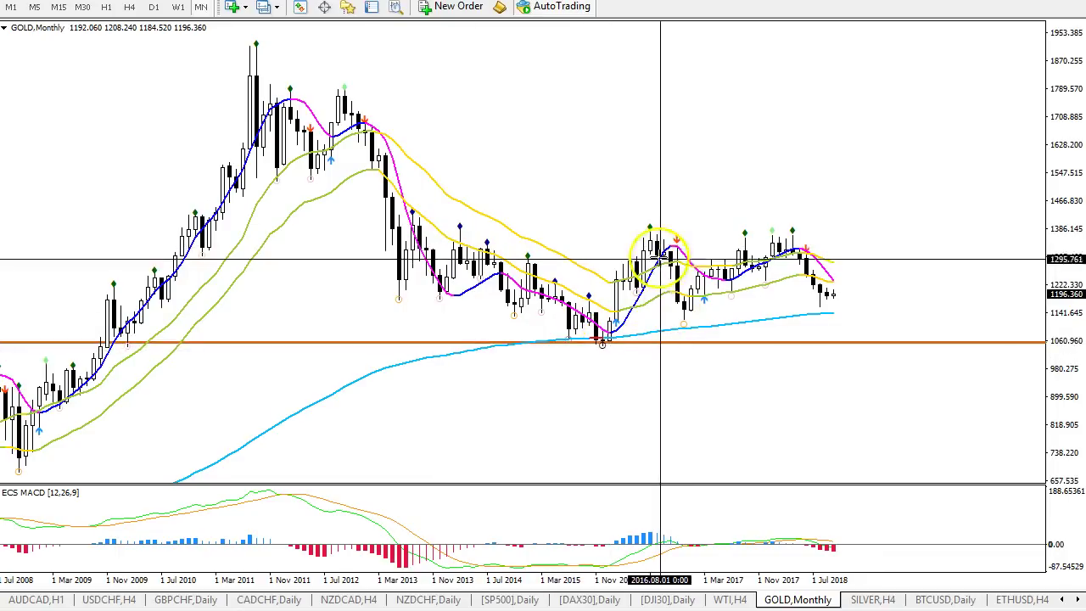
{"action": "left_click", "coordinate": [679, 301]}
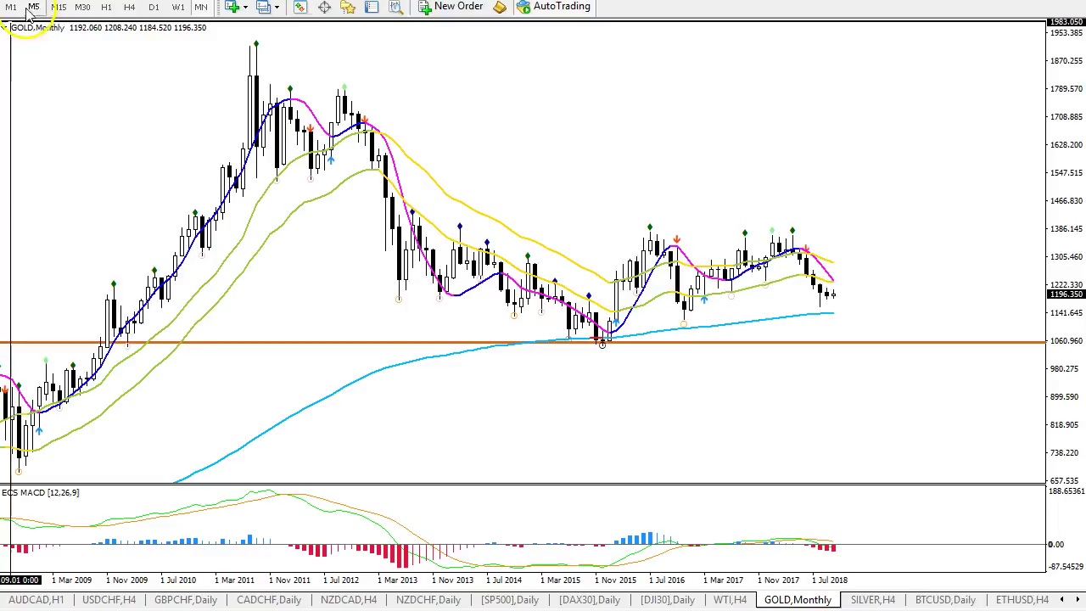
{"action": "mouse_move", "coordinate": [649, 236]}
{"action": "left_mouse_down"}
{"action": "mouse_move", "coordinate": [708, 285]}
{"action": "mouse_move", "coordinate": [776, 252]}
{"action": "mouse_move", "coordinate": [827, 307]}
{"action": "left_mouse_up"}
{"action": "key", "text": "Escape"}
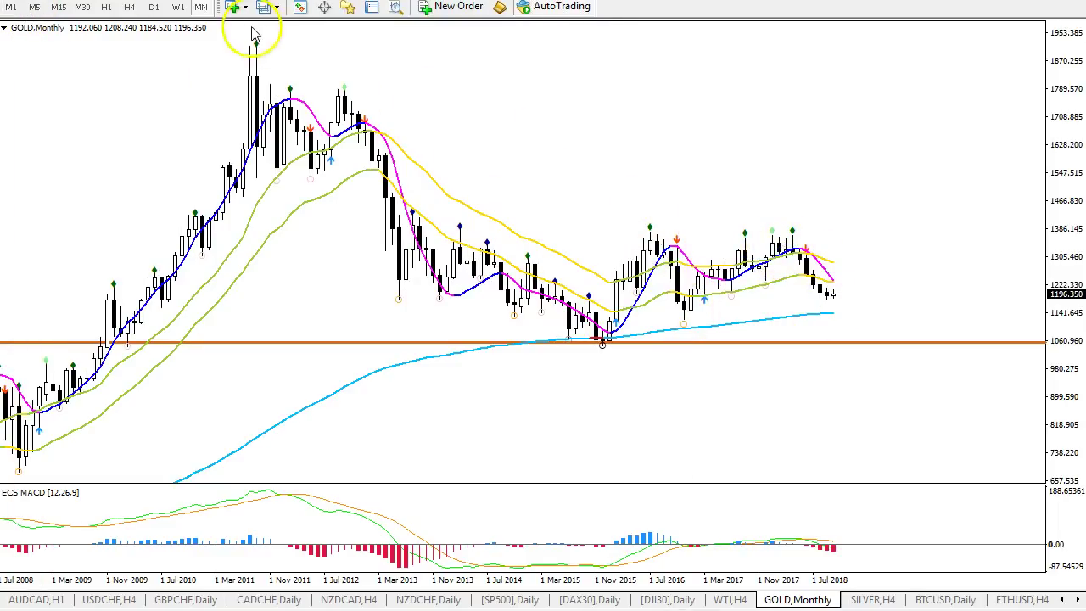
- Switch the gold chart to the weekly timeframe and compress it to show 2014 through September 2018
{"action": "left_click", "coordinate": [177, 9]}
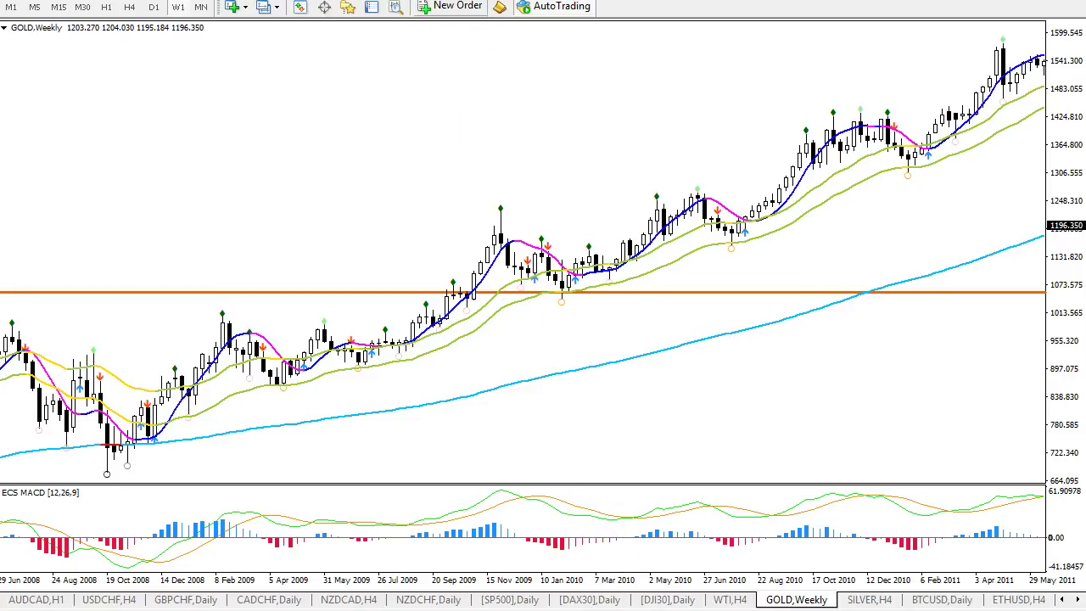
{"action": "left_click_drag", "start_coordinate": [750, 580], "coordinate": [739, 582]}
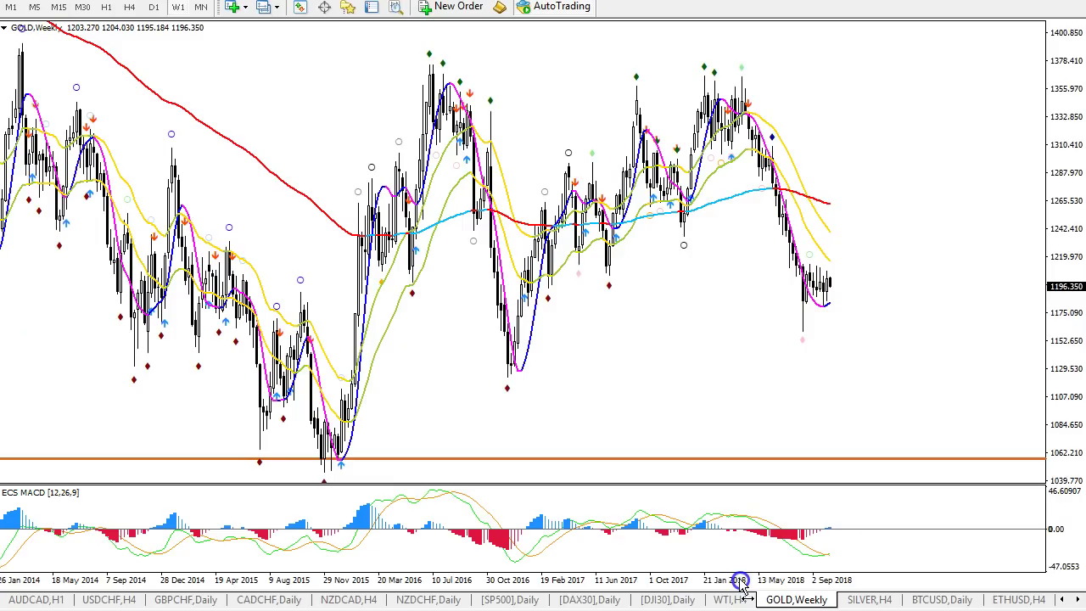
- Trace the weekly rise to the July 2016 peak in blue and the following correction in red with a down arrow, and clear both
{"action": "mouse_move", "coordinate": [313, 478]}
{"action": "left_mouse_down"}
{"action": "mouse_move", "coordinate": [336, 409]}
{"action": "mouse_move", "coordinate": [371, 206]}
{"action": "mouse_move", "coordinate": [423, 243]}
{"action": "mouse_move", "coordinate": [428, 66]}
{"action": "left_mouse_up"}
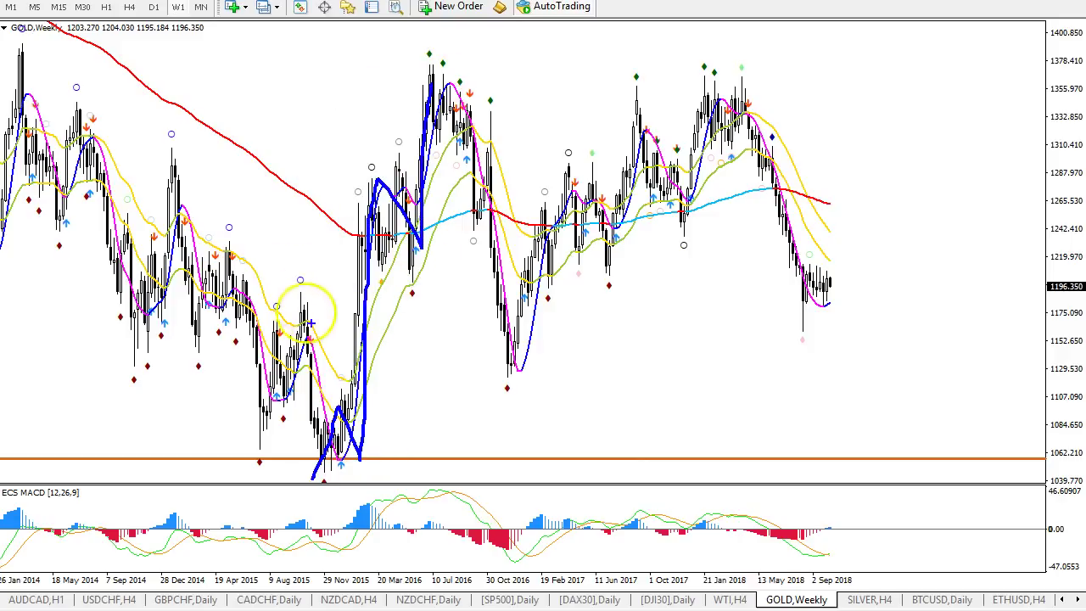
{"action": "mouse_move", "coordinate": [433, 66]}
{"action": "left_mouse_down"}
{"action": "mouse_move", "coordinate": [508, 360]}
{"action": "mouse_move", "coordinate": [560, 263]}
{"action": "mouse_move", "coordinate": [730, 89]}
{"action": "mouse_move", "coordinate": [833, 269]}
{"action": "mouse_move", "coordinate": [853, 330]}
{"action": "mouse_move", "coordinate": [866, 327]}
{"action": "mouse_move", "coordinate": [856, 357]}
{"action": "left_mouse_up"}
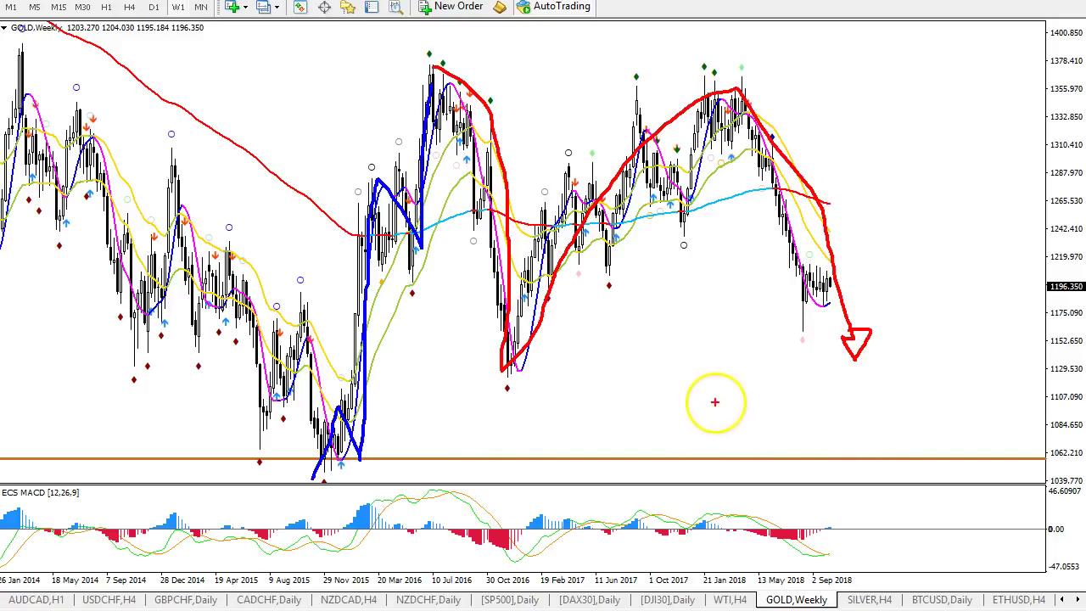
{"action": "key", "text": "Escape"}
- Circle the December 2016 low in red, extend a horizontal line from it with a C-shaped mark underneath, and erase the drawings
{"action": "key", "text": "ctrl+2"}
{"action": "mouse_move", "coordinate": [521, 370]}
{"action": "left_mouse_down"}
{"action": "mouse_move", "coordinate": [527, 359]}
{"action": "mouse_move", "coordinate": [499, 346]}
{"action": "mouse_move", "coordinate": [1061, 367]}
{"action": "left_mouse_up"}
{"action": "left_click_drag", "start_coordinate": [925, 402], "coordinate": [959, 424]}
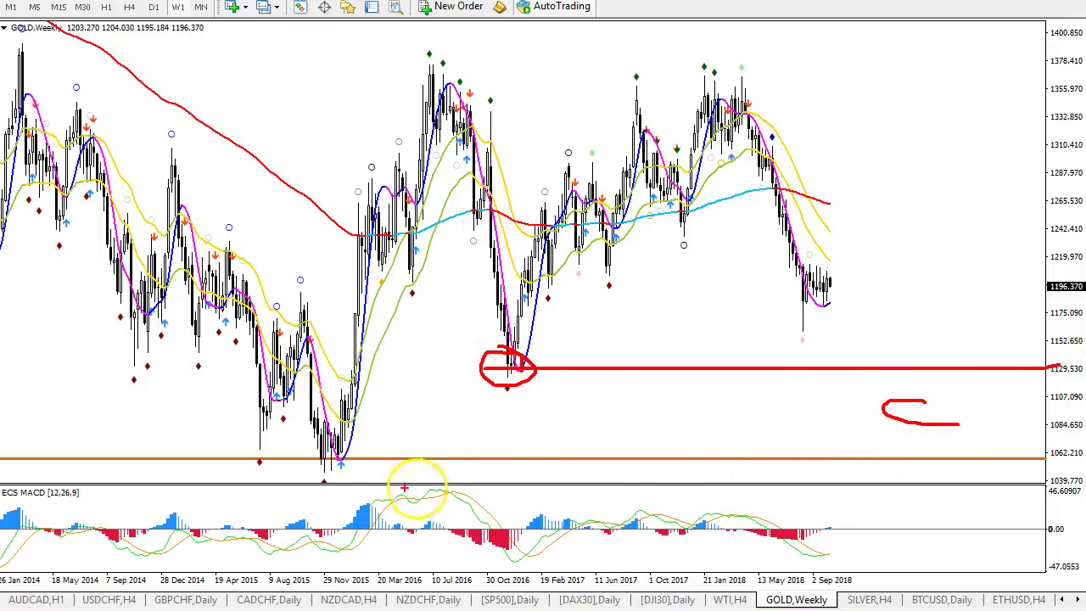
{"action": "key", "text": "e"}
- Lower the horizontal support line to the late-2015 low, and draw a Fibonacci retracement from 1052.745 up to 1373.846
{"action": "left_click_drag", "start_coordinate": [524, 461], "coordinate": [524, 476]}
{"action": "left_click", "coordinate": [153, 6]}
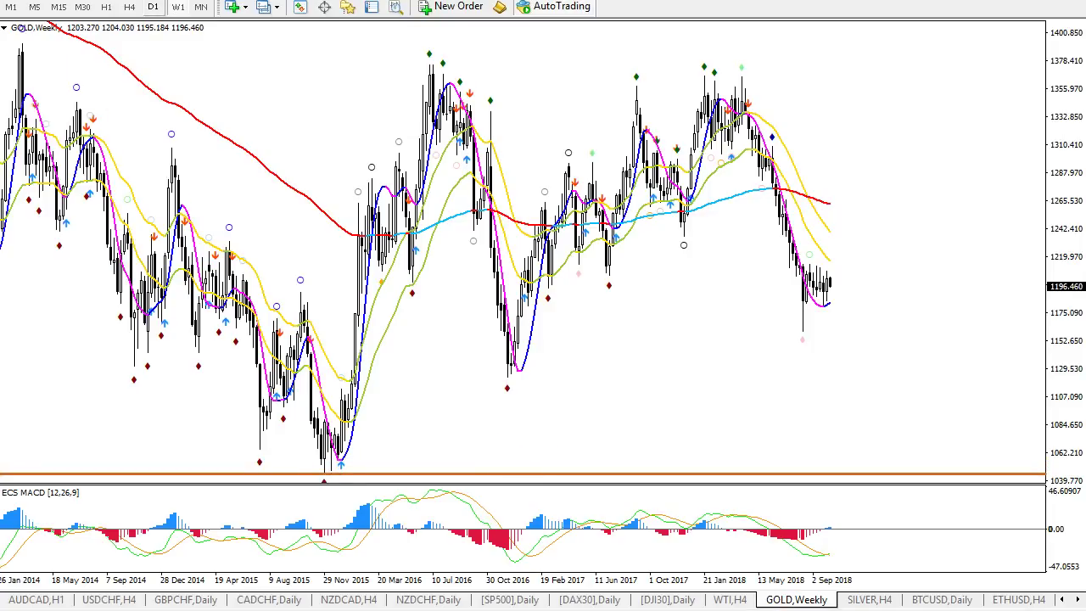
{"action": "mouse_move", "coordinate": [323, 469]}
{"action": "left_mouse_down"}
{"action": "mouse_move", "coordinate": [431, 157]}
{"action": "mouse_move", "coordinate": [496, 68]}
{"action": "left_mouse_up"}
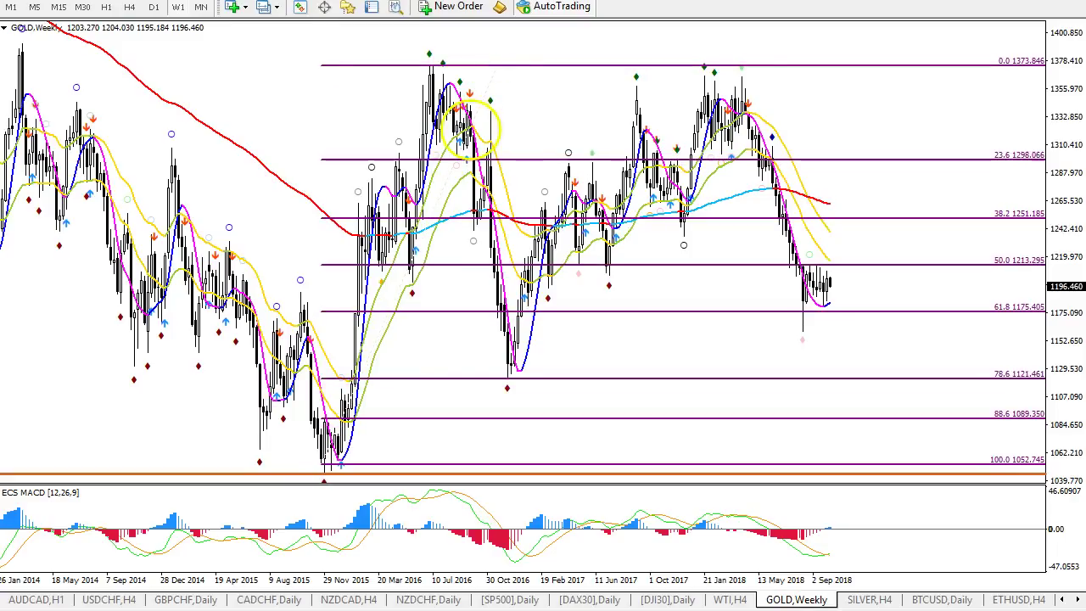
- Sketch a red down-up-down path from the July 2016 peak, clear it, and lower the Fibonacci retracement's base to 1044.562
{"action": "mouse_move", "coordinate": [438, 106]}
{"action": "left_mouse_down"}
{"action": "mouse_move", "coordinate": [761, 68]}
{"action": "mouse_move", "coordinate": [858, 318]}
{"action": "left_mouse_up"}
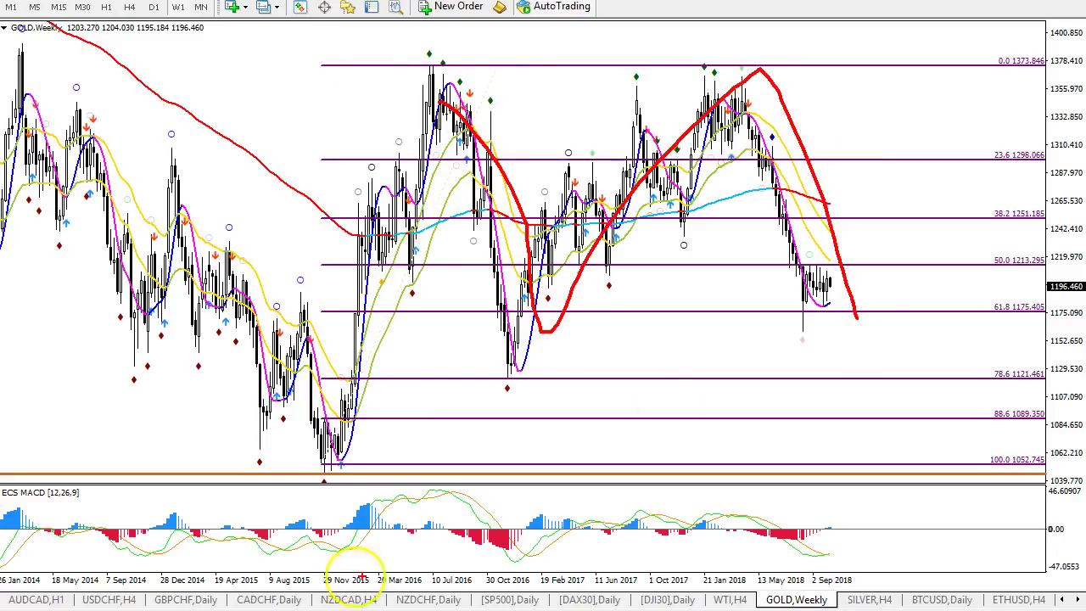
{"action": "key", "text": "Escape"}
{"action": "mouse_move", "coordinate": [322, 467]}
{"action": "left_mouse_down"}
{"action": "mouse_move", "coordinate": [357, 466]}
{"action": "mouse_move", "coordinate": [324, 480]}
{"action": "left_mouse_up"}
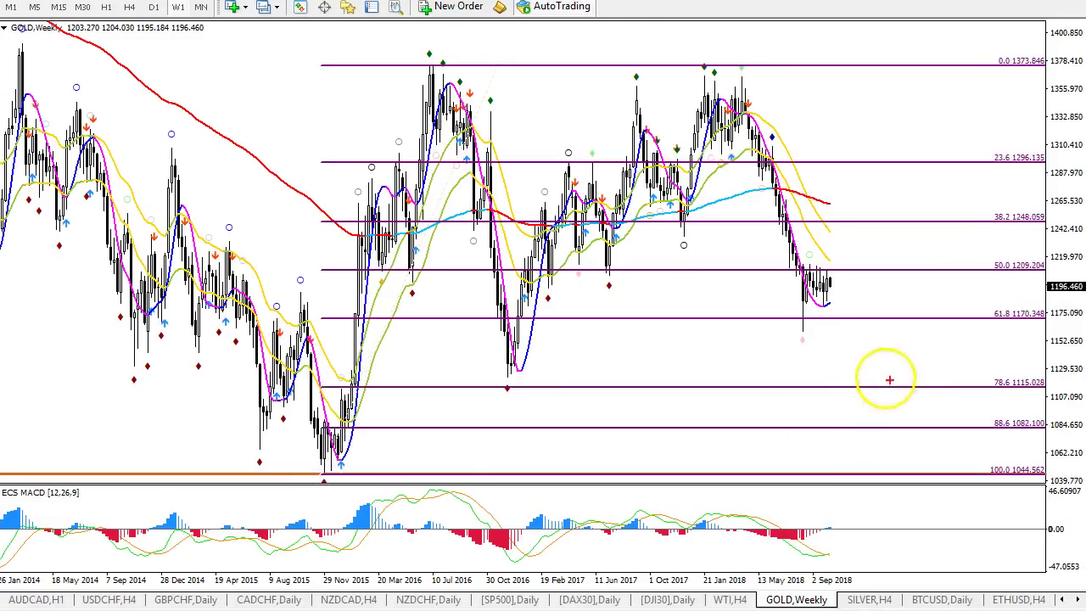
- Sketch a red drop from the current price to the 78.6 level, outline that zone in blue with an up arrow, and clear the drawings
{"action": "left_click_drag", "start_coordinate": [833, 295], "coordinate": [881, 386]}
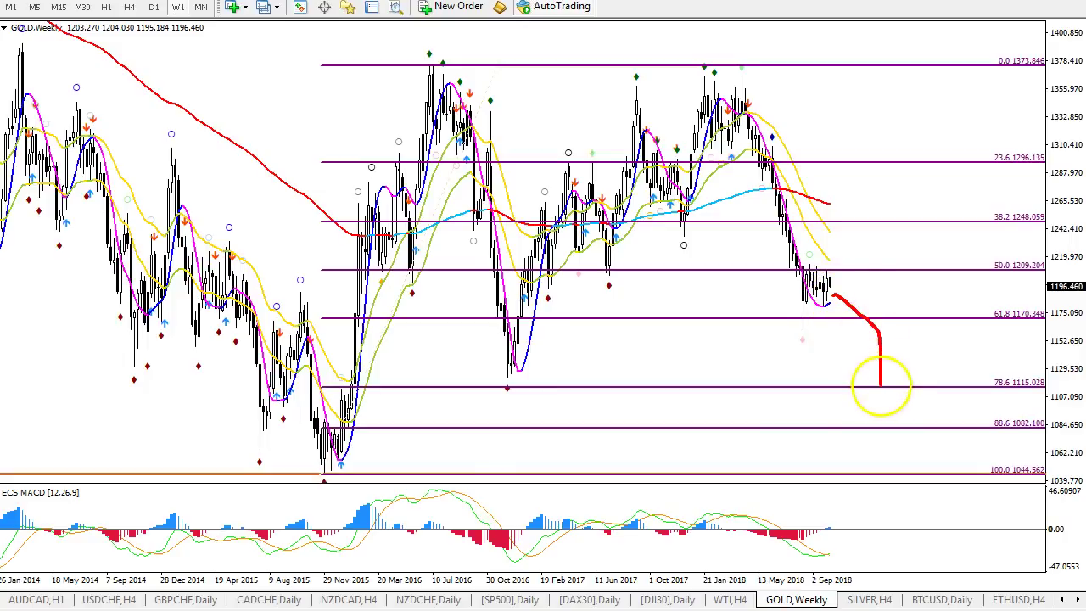
{"action": "mouse_move", "coordinate": [494, 373]}
{"action": "left_mouse_down"}
{"action": "mouse_move", "coordinate": [497, 389]}
{"action": "mouse_move", "coordinate": [924, 393]}
{"action": "mouse_move", "coordinate": [497, 378]}
{"action": "left_mouse_up"}
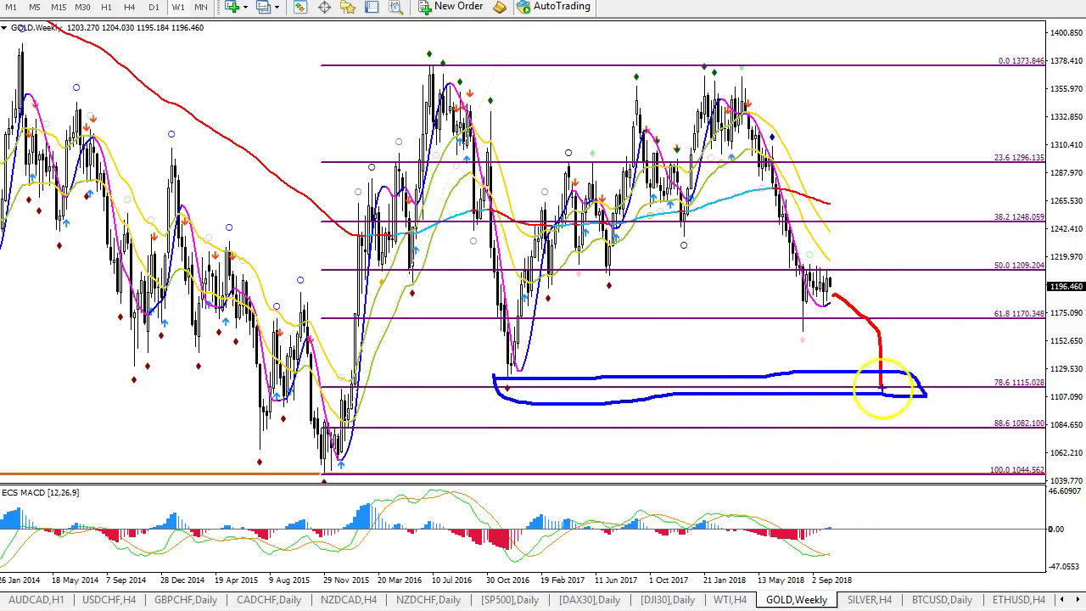
{"action": "mouse_move", "coordinate": [882, 383]}
{"action": "left_mouse_down"}
{"action": "mouse_move", "coordinate": [941, 255]}
{"action": "mouse_move", "coordinate": [928, 258]}
{"action": "mouse_move", "coordinate": [959, 270]}
{"action": "left_mouse_up"}
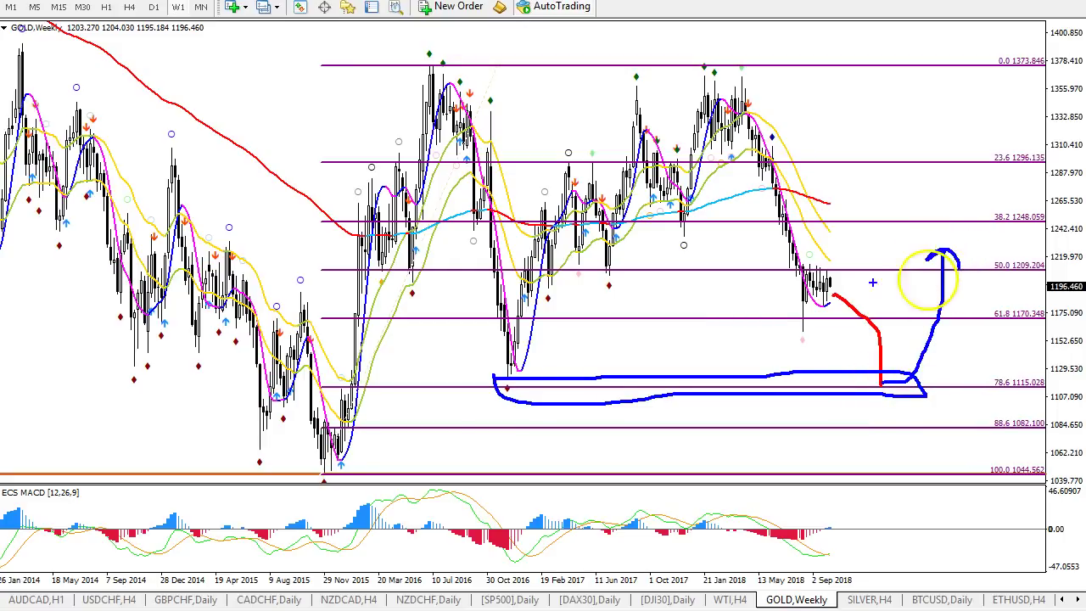
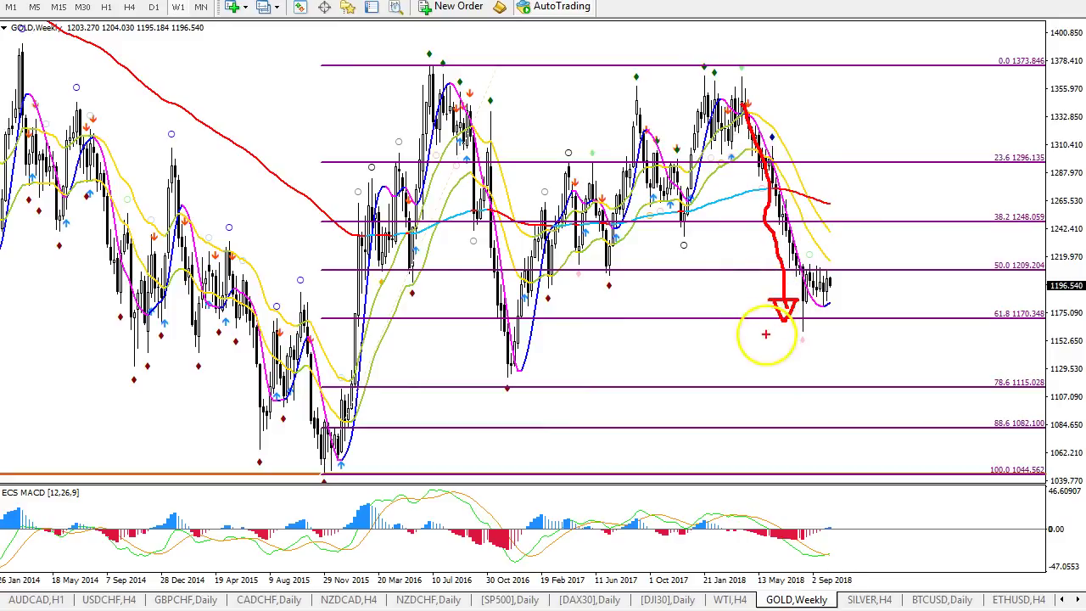
{"action": "key", "text": "Escape"}
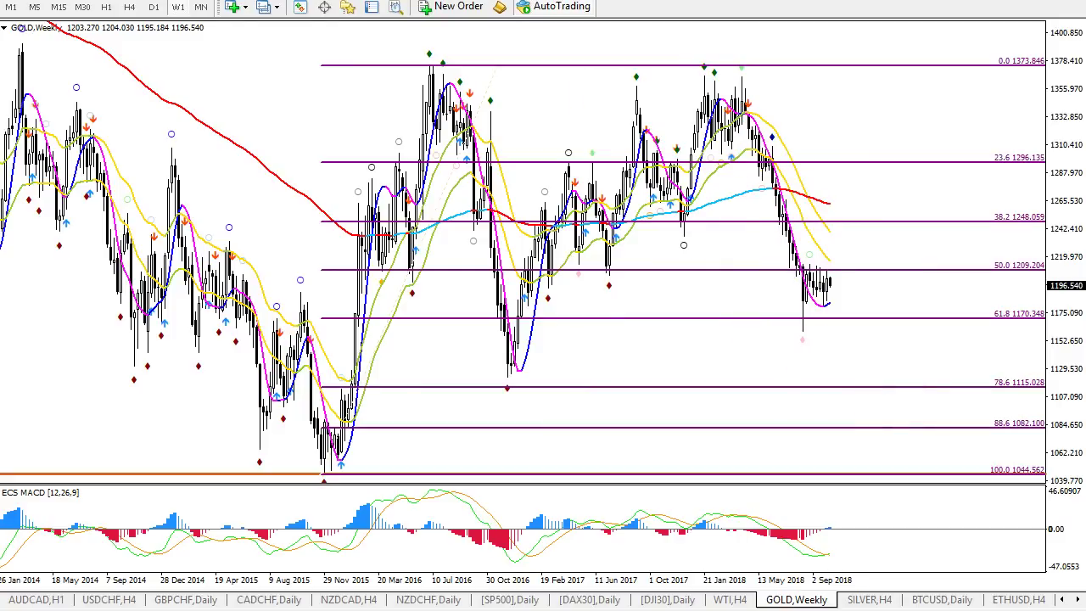
- Delete the Fibonacci retracement from the weekly gold chart and switch the chart to the daily timeframe
{"action": "left_click", "coordinate": [160, 7]}
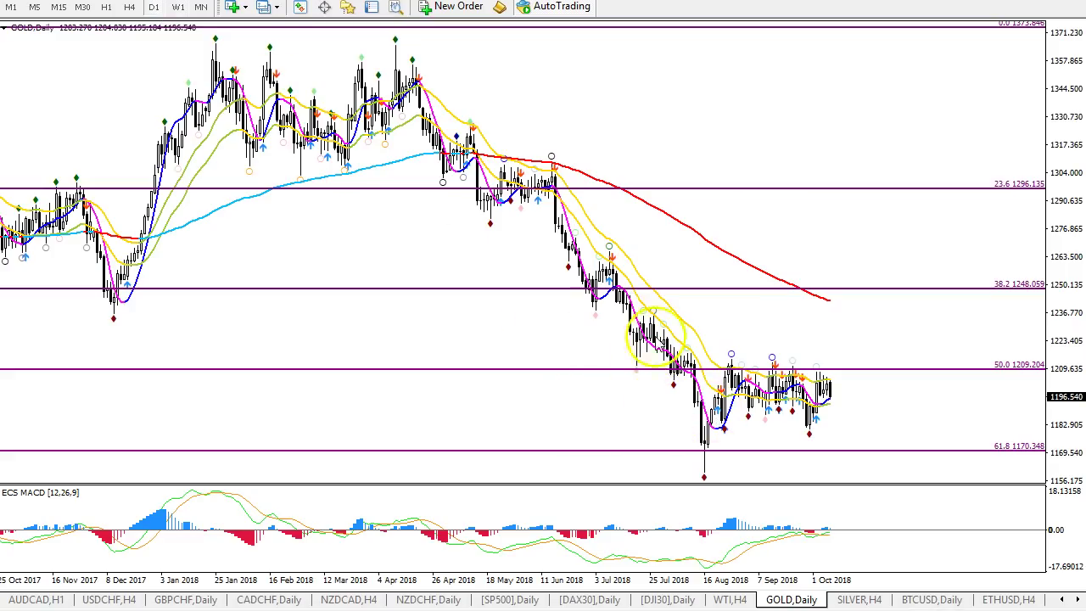
{"action": "left_click", "coordinate": [180, 8]}
{"action": "right_click", "coordinate": [497, 73]}
{"action": "left_click", "coordinate": [545, 125]}
{"action": "left_click", "coordinate": [154, 9]}
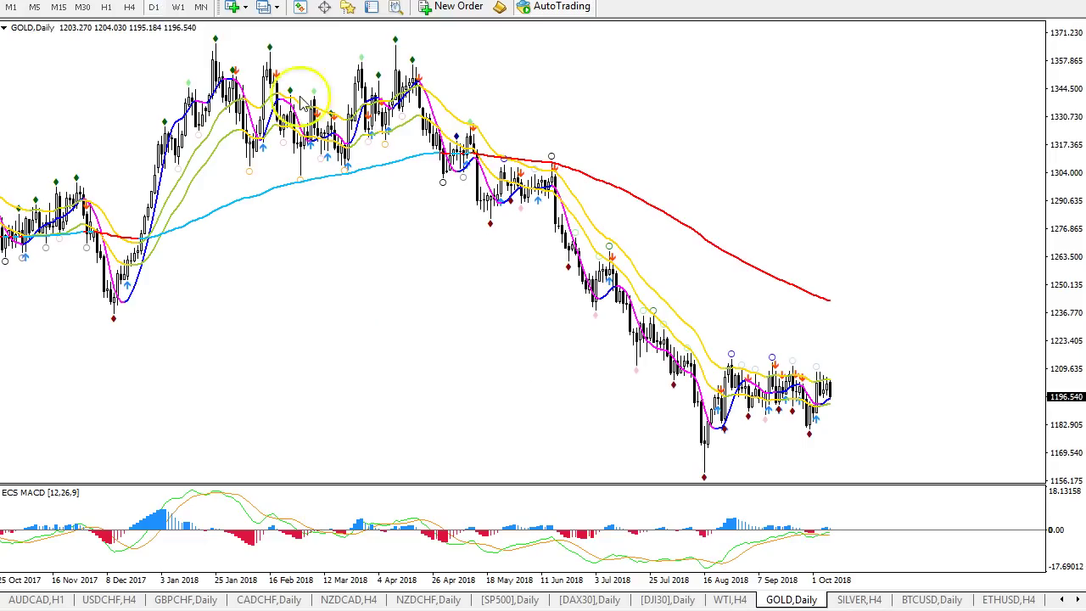
- Trace the April to August 2018 decline in red, circle the following consolidation with red wave marks beside it, and clear the drawings
{"action": "left_click_drag", "start_coordinate": [989, 439], "coordinate": [1009, 478]}
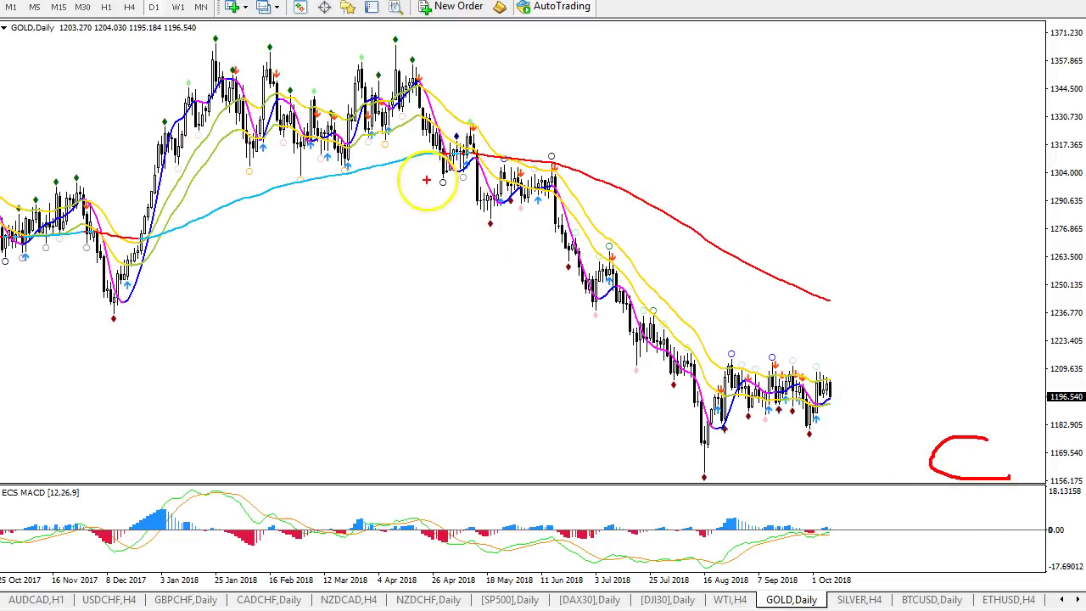
{"action": "mouse_move", "coordinate": [392, 38]}
{"action": "left_mouse_down"}
{"action": "mouse_move", "coordinate": [394, 104]}
{"action": "mouse_move", "coordinate": [420, 73]}
{"action": "mouse_move", "coordinate": [573, 246]}
{"action": "mouse_move", "coordinate": [695, 469]}
{"action": "left_mouse_up"}
{"action": "mouse_move", "coordinate": [857, 323]}
{"action": "left_mouse_down"}
{"action": "mouse_move", "coordinate": [868, 340]}
{"action": "mouse_move", "coordinate": [885, 339]}
{"action": "mouse_move", "coordinate": [889, 368]}
{"action": "left_mouse_up"}
{"action": "mouse_move", "coordinate": [840, 402]}
{"action": "left_mouse_down"}
{"action": "mouse_move", "coordinate": [721, 398]}
{"action": "mouse_move", "coordinate": [836, 394]}
{"action": "left_mouse_up"}
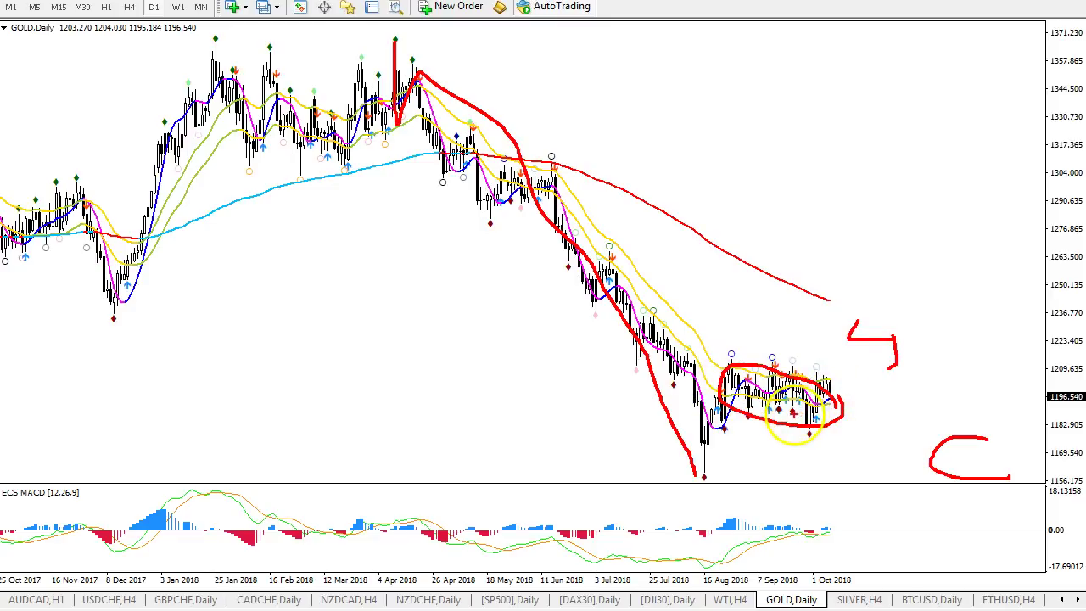
{"action": "key", "text": "Escape"}
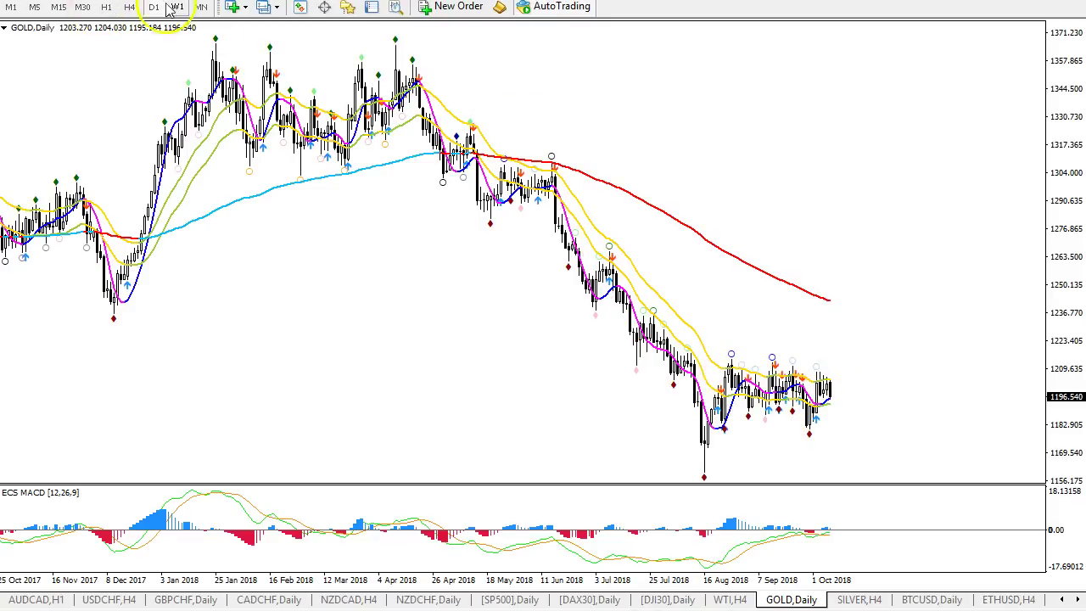
- Draw a Fibonacci retracement from 1355.974 down to 1160.657 and circle its 50.0 level in red beside a 4
{"action": "left_click_drag", "start_coordinate": [413, 62], "coordinate": [705, 472]}
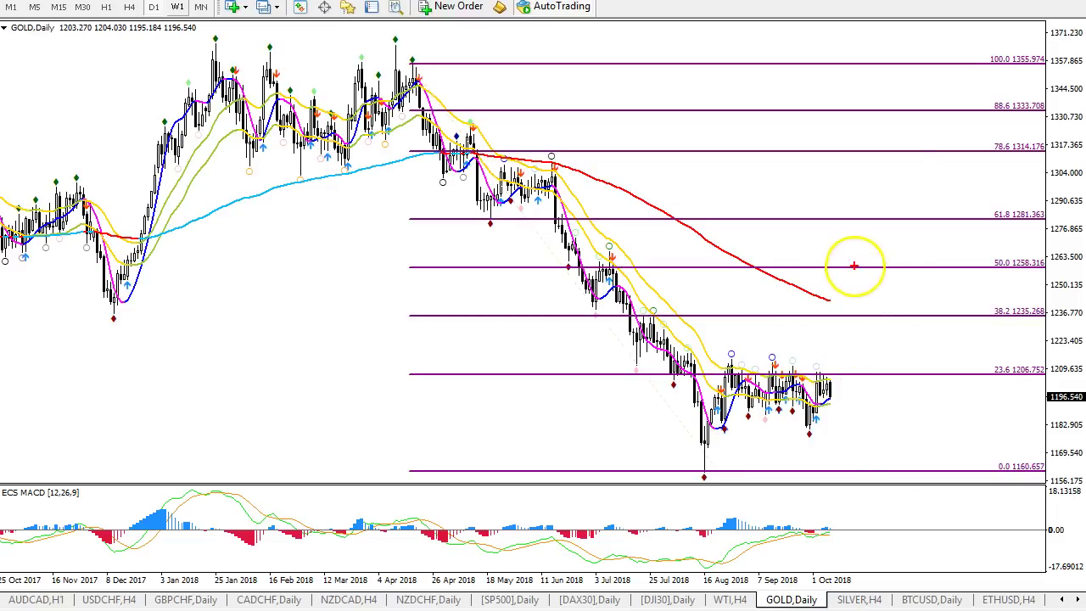
{"action": "mouse_move", "coordinate": [854, 266]}
{"action": "left_mouse_down"}
{"action": "mouse_move", "coordinate": [950, 301]}
{"action": "mouse_move", "coordinate": [942, 343]}
{"action": "left_mouse_up"}
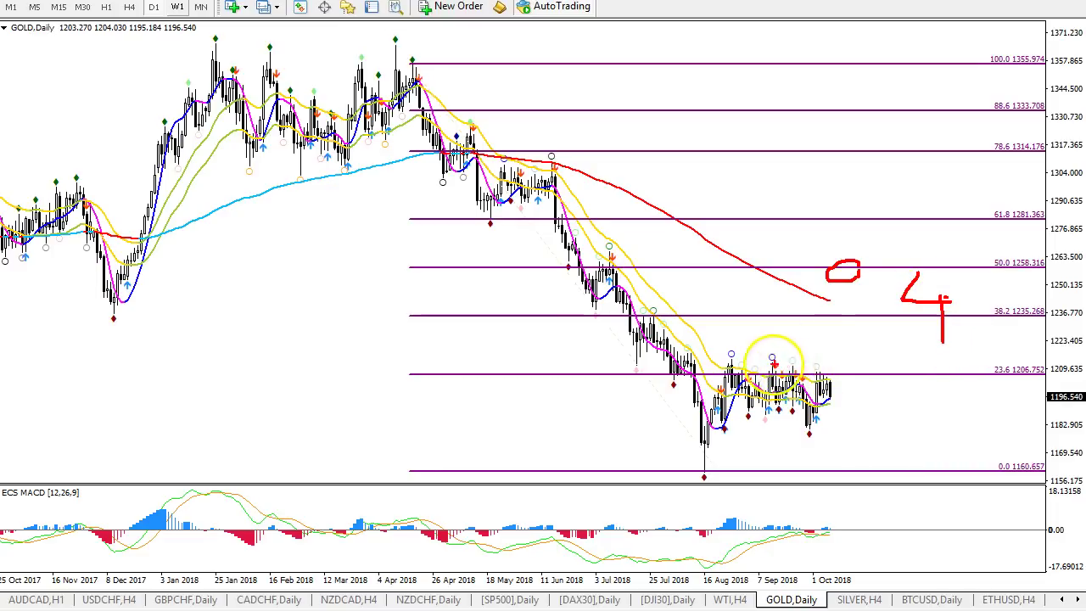
- Outline the highs near the 23.6 level, sketch a blue rise and red reversal around the 38.2 and 50.0 levels, and clear everything
{"action": "mouse_move", "coordinate": [720, 359]}
{"action": "left_mouse_down"}
{"action": "mouse_move", "coordinate": [878, 372]}
{"action": "mouse_move", "coordinate": [725, 358]}
{"action": "left_mouse_up"}
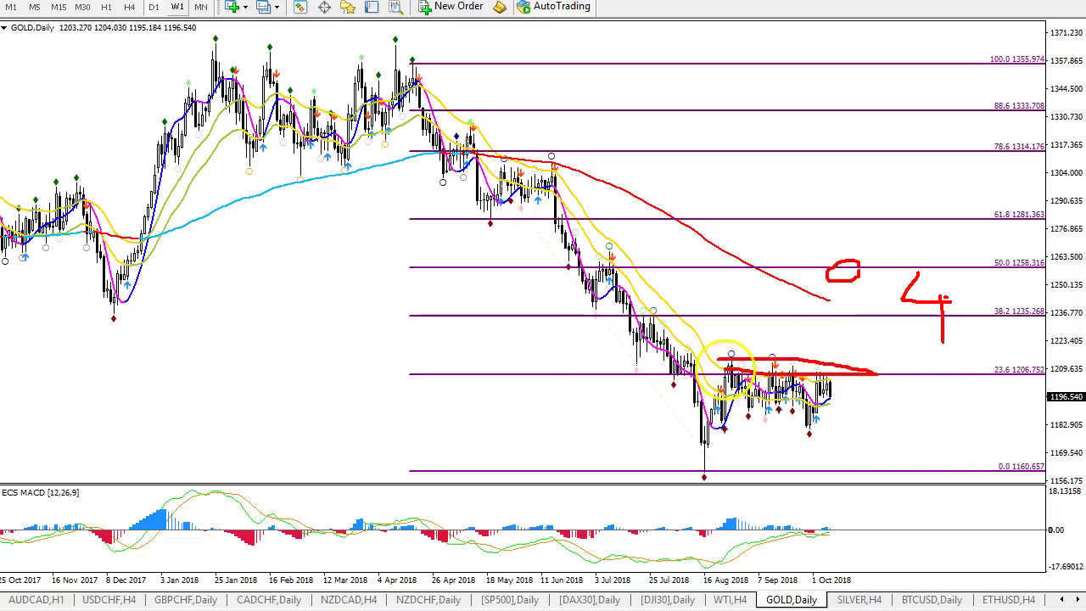
{"action": "mouse_move", "coordinate": [836, 374]}
{"action": "left_mouse_down"}
{"action": "mouse_move", "coordinate": [853, 315]}
{"action": "mouse_move", "coordinate": [864, 316]}
{"action": "left_mouse_up"}
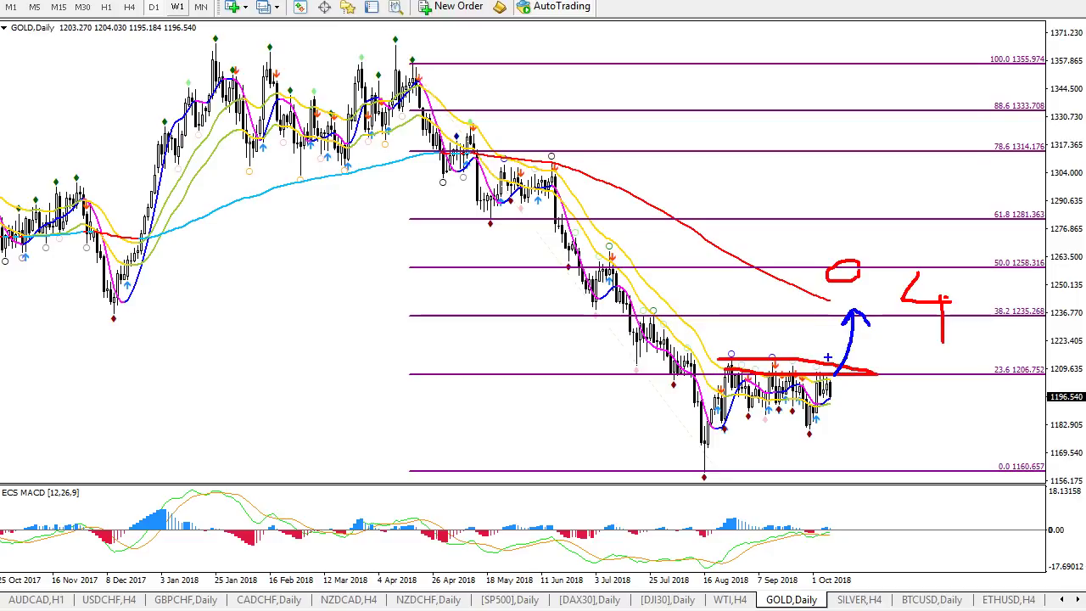
{"action": "mouse_move", "coordinate": [871, 319]}
{"action": "left_mouse_down"}
{"action": "mouse_move", "coordinate": [879, 323]}
{"action": "mouse_move", "coordinate": [858, 305]}
{"action": "left_mouse_up"}
{"action": "mouse_move", "coordinate": [879, 260]}
{"action": "left_mouse_down"}
{"action": "mouse_move", "coordinate": [858, 260]}
{"action": "mouse_move", "coordinate": [893, 269]}
{"action": "mouse_move", "coordinate": [928, 368]}
{"action": "left_mouse_up"}
{"action": "mouse_move", "coordinate": [916, 367]}
{"action": "left_mouse_down"}
{"action": "mouse_move", "coordinate": [921, 386]}
{"action": "mouse_move", "coordinate": [908, 361]}
{"action": "left_mouse_up"}
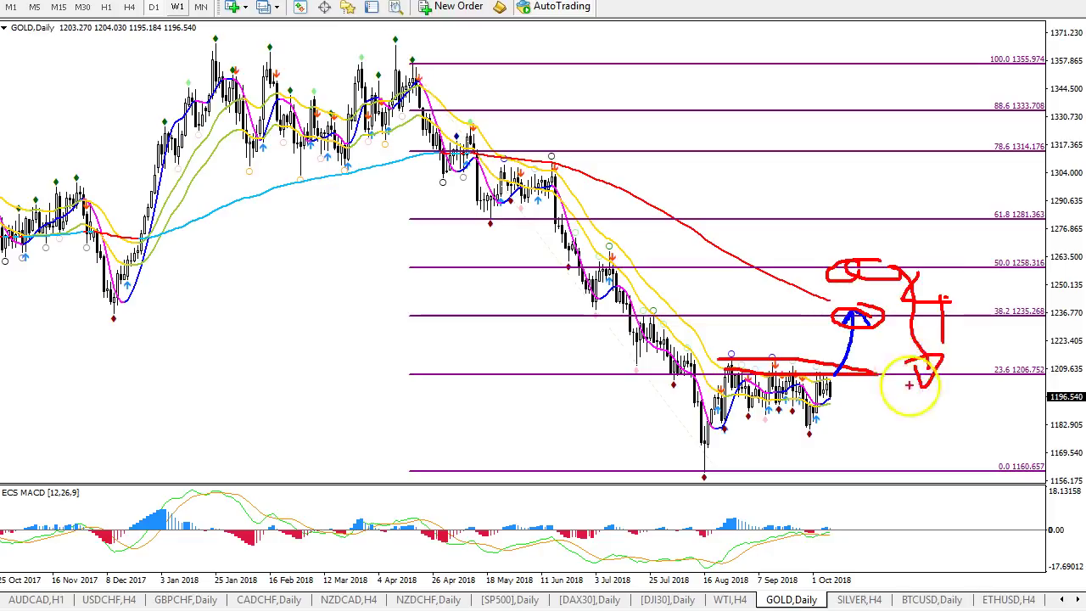
{"action": "key", "text": "Escape"}
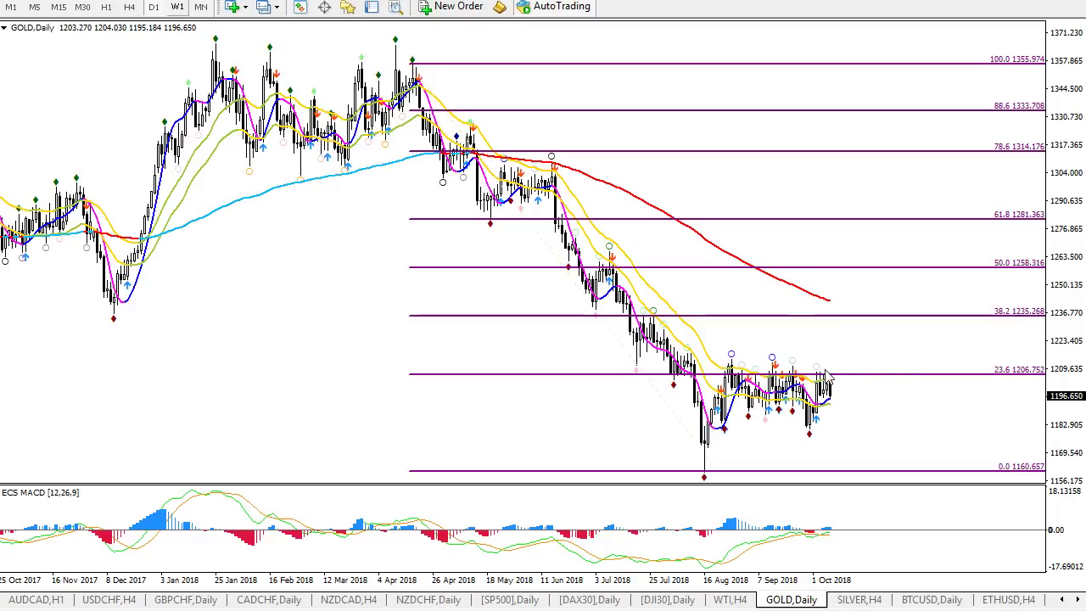
- Circle the 38.2 retracement level in red to the right of the latest candles and clear the marks
{"action": "key", "text": "ctrl+2"}
{"action": "left_click_drag", "start_coordinate": [873, 312], "coordinate": [876, 320]}
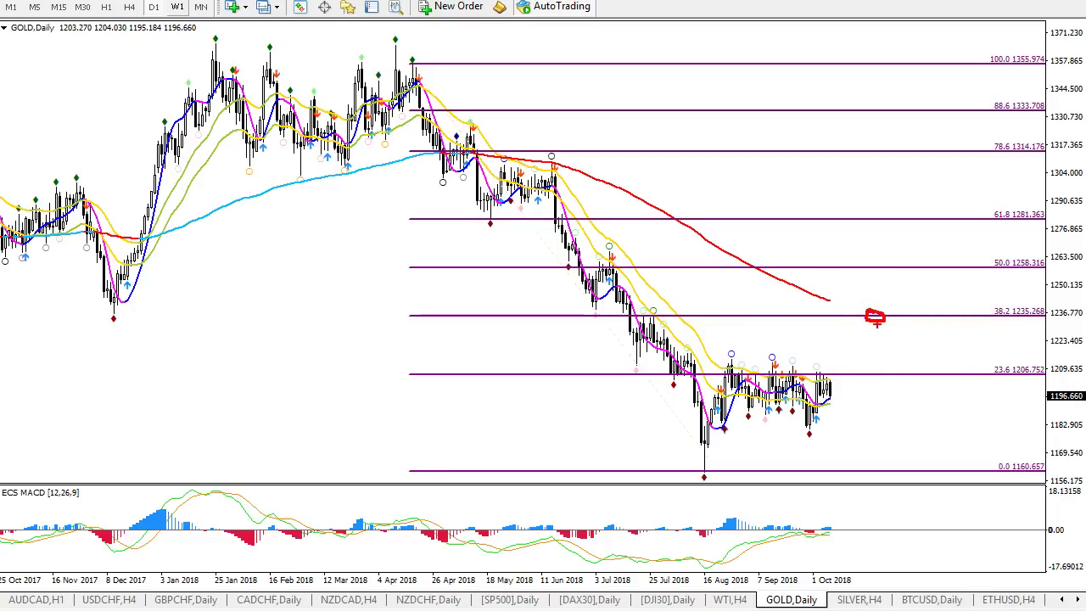
{"action": "left_click_drag", "start_coordinate": [849, 307], "coordinate": [862, 310]}
{"action": "key", "text": "Escape"}
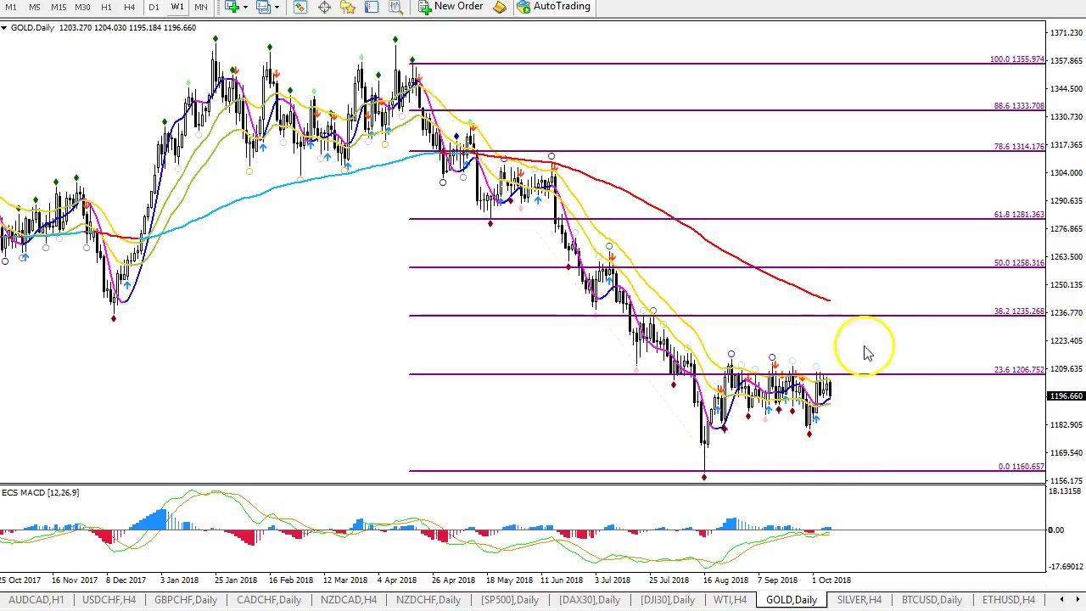
- Trace a red path from the August low up to the 38.2 level and below 1160.657, label it 4 and 5, and clear it
{"action": "key", "text": "ctrl+2"}
{"action": "mouse_move", "coordinate": [695, 475]}
{"action": "left_mouse_down"}
{"action": "mouse_move", "coordinate": [730, 372]}
{"action": "mouse_move", "coordinate": [825, 414]}
{"action": "mouse_move", "coordinate": [861, 298]}
{"action": "mouse_move", "coordinate": [929, 479]}
{"action": "mouse_move", "coordinate": [942, 484]}
{"action": "left_mouse_up"}
{"action": "mouse_move", "coordinate": [922, 273]}
{"action": "left_mouse_down"}
{"action": "mouse_move", "coordinate": [917, 284]}
{"action": "mouse_move", "coordinate": [971, 287]}
{"action": "left_mouse_up"}
{"action": "left_click_drag", "start_coordinate": [947, 289], "coordinate": [946, 317]}
{"action": "left_click_drag", "start_coordinate": [987, 484], "coordinate": [985, 508]}
{"action": "left_click_drag", "start_coordinate": [987, 489], "coordinate": [1004, 484]}
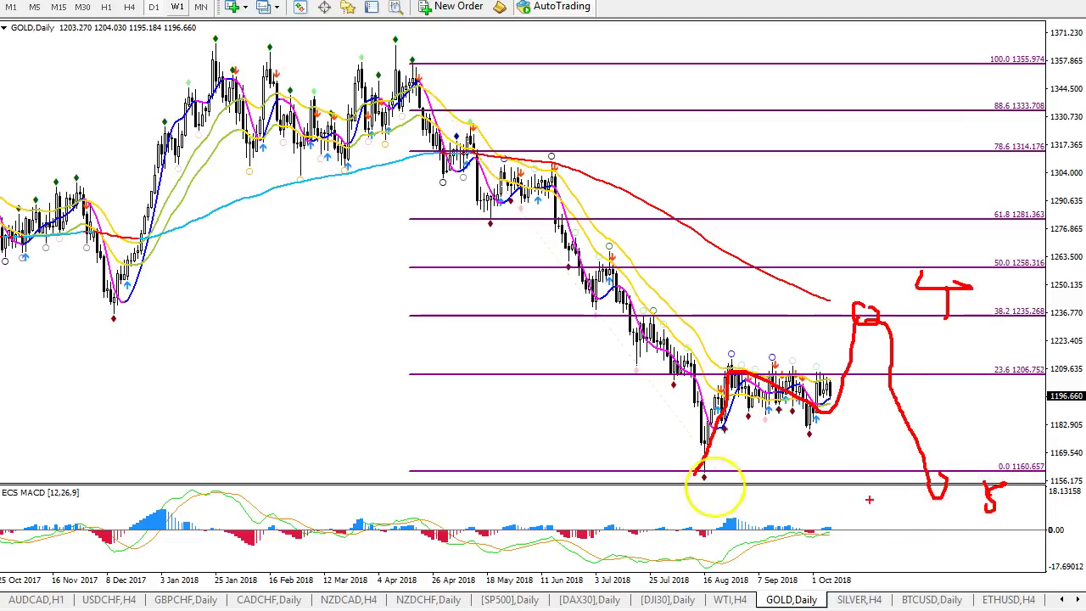
{"action": "key", "text": "Escape"}
- Draw two converging magenta trendlines around the August to October 2018 consolidation, rising from the August low and falling along the highs
{"action": "left_click_drag", "start_coordinate": [703, 475], "coordinate": [878, 399]}
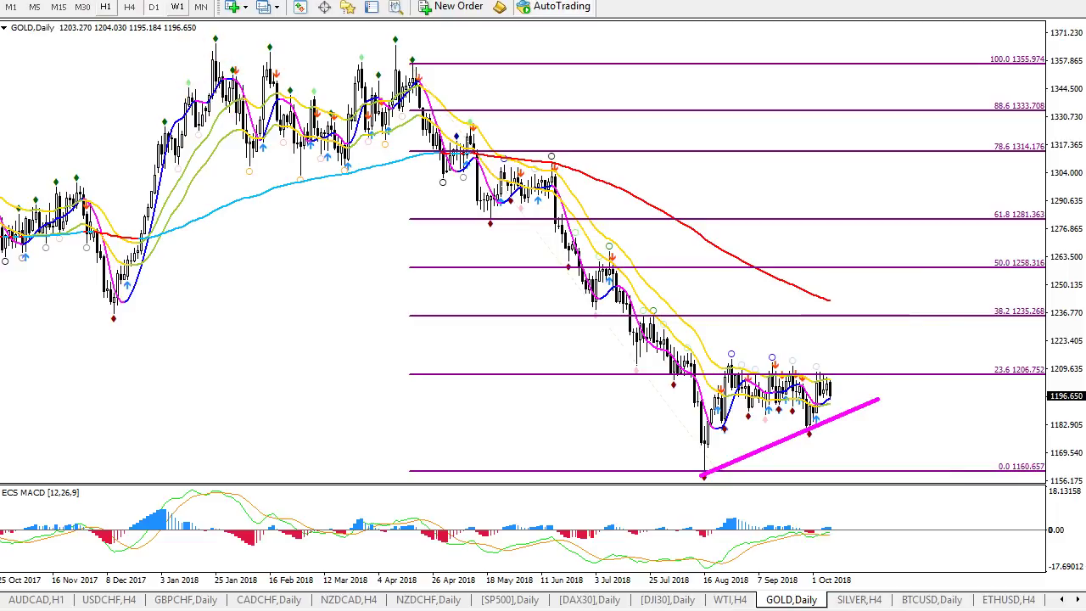
{"action": "left_click_drag", "start_coordinate": [679, 355], "coordinate": [878, 375]}
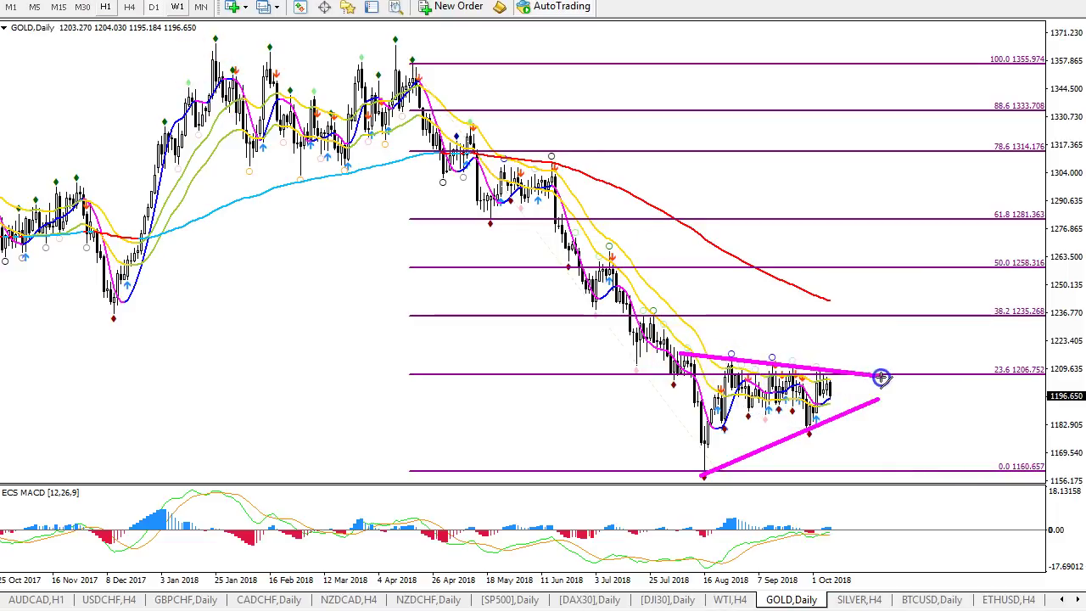
- Write a red 4 above the triangle, draw a down arrow below it labelled 5/C, and clear the drawings
{"action": "mouse_move", "coordinate": [828, 320]}
{"action": "left_mouse_down"}
{"action": "mouse_move", "coordinate": [862, 338]}
{"action": "mouse_move", "coordinate": [851, 361]}
{"action": "left_mouse_up"}
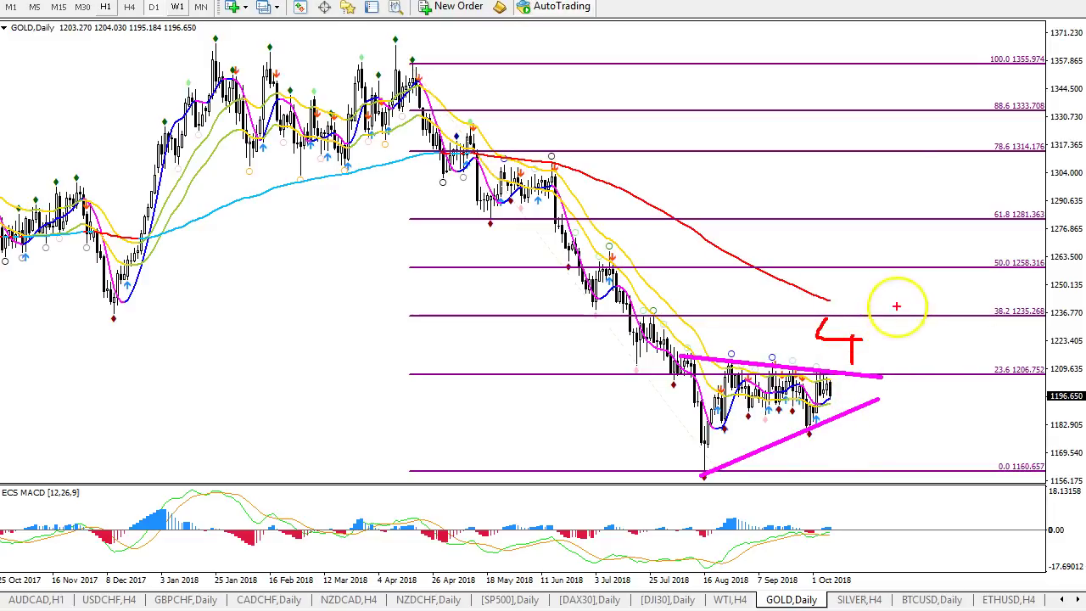
{"action": "mouse_move", "coordinate": [844, 431]}
{"action": "left_mouse_down"}
{"action": "mouse_move", "coordinate": [873, 520]}
{"action": "mouse_move", "coordinate": [926, 517]}
{"action": "mouse_move", "coordinate": [918, 522]}
{"action": "left_mouse_up"}
{"action": "mouse_move", "coordinate": [920, 502]}
{"action": "left_mouse_down"}
{"action": "mouse_move", "coordinate": [948, 496]}
{"action": "mouse_move", "coordinate": [936, 543]}
{"action": "mouse_move", "coordinate": [1026, 538]}
{"action": "left_mouse_up"}
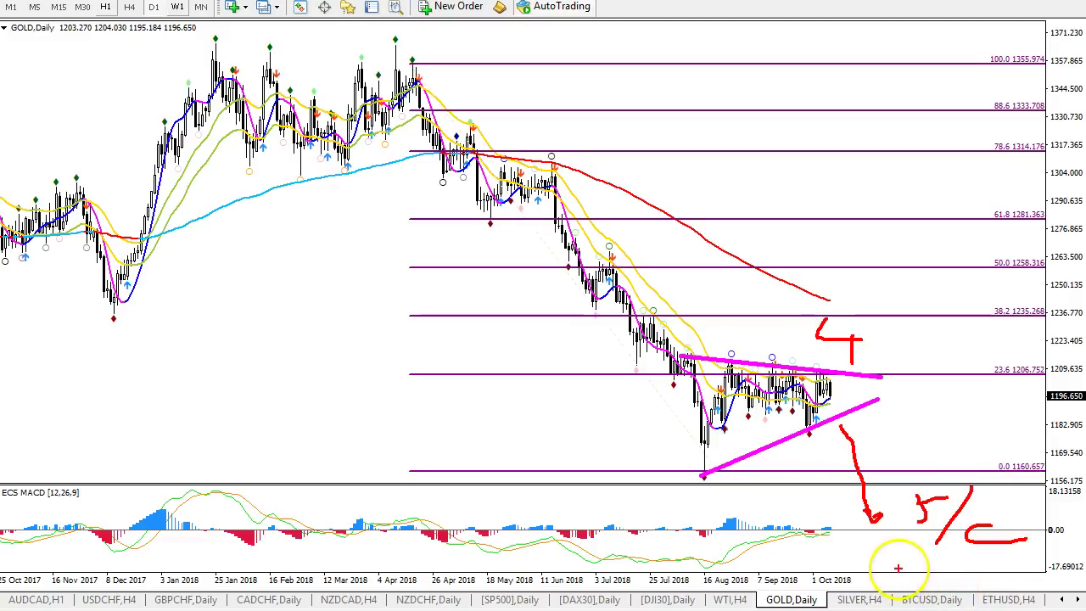
{"action": "key", "text": "Escape"}
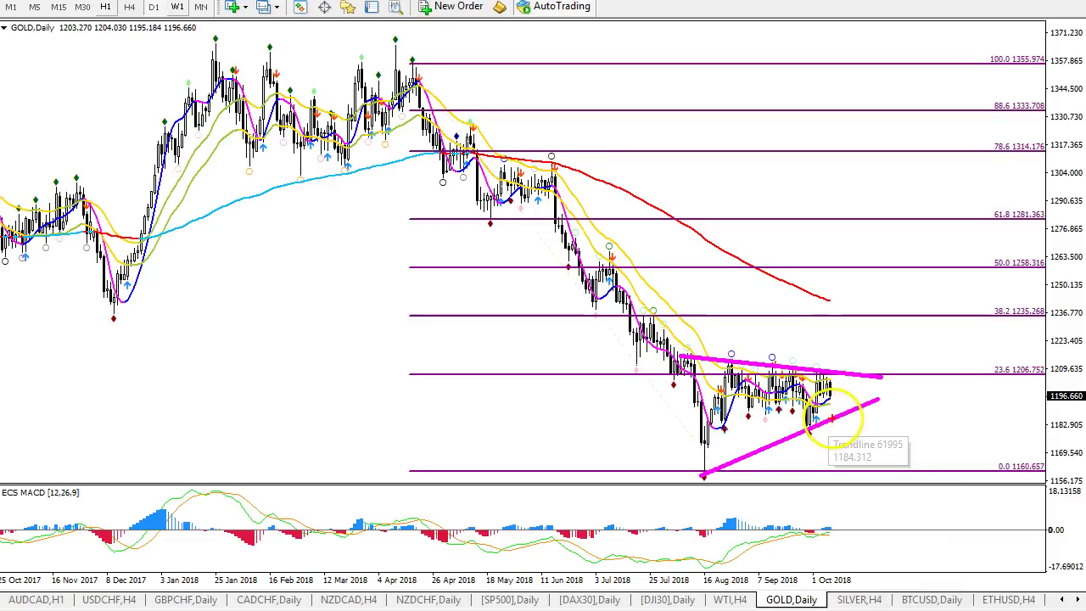
- Write a large red 4 above the triangle, sketch a stepped decline with an arrow and a smaller mark beside it, and clear them
{"action": "left_click_drag", "start_coordinate": [838, 290], "coordinate": [886, 324]}
{"action": "mouse_move", "coordinate": [874, 319]}
{"action": "left_mouse_down"}
{"action": "mouse_move", "coordinate": [861, 369]}
{"action": "mouse_move", "coordinate": [872, 509]}
{"action": "mouse_move", "coordinate": [920, 509]}
{"action": "mouse_move", "coordinate": [931, 592]}
{"action": "mouse_move", "coordinate": [950, 560]}
{"action": "left_mouse_up"}
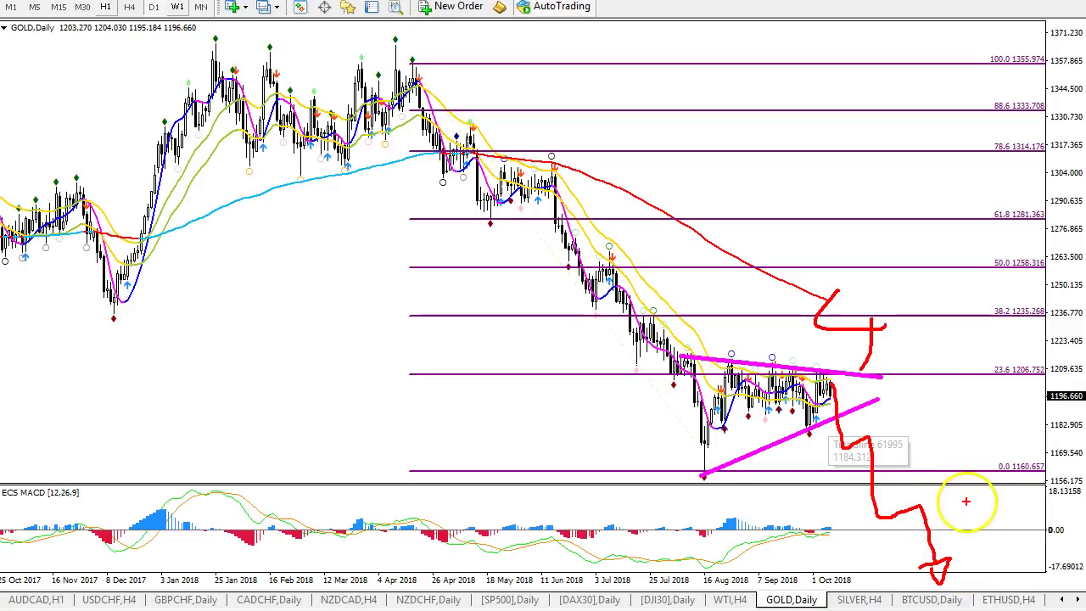
{"action": "mouse_move", "coordinate": [931, 484]}
{"action": "left_mouse_down"}
{"action": "mouse_move", "coordinate": [963, 488]}
{"action": "mouse_move", "coordinate": [954, 507]}
{"action": "left_mouse_up"}
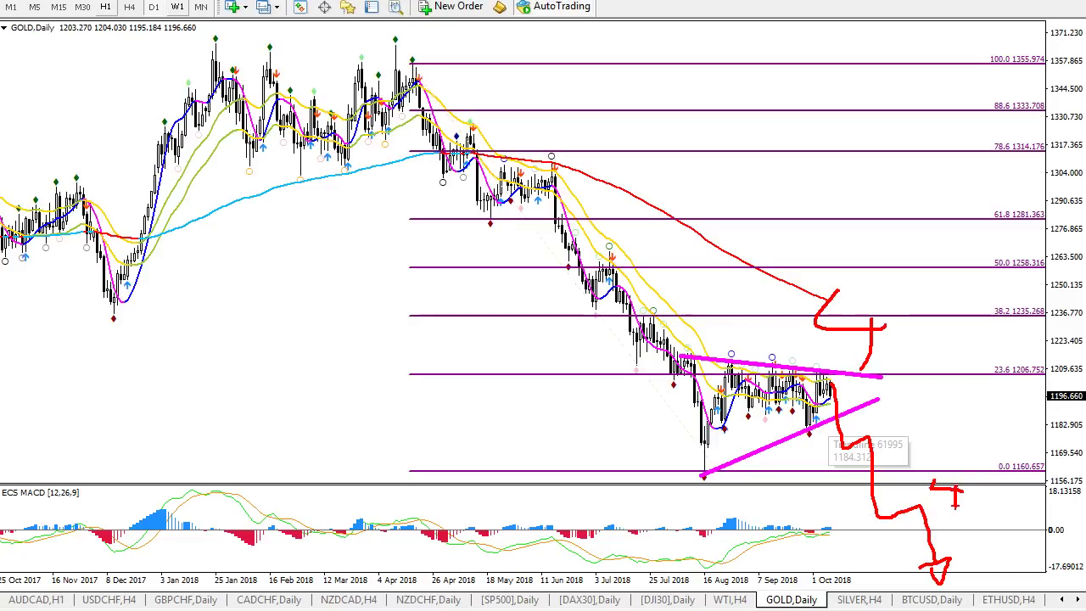
{"action": "key", "text": "Escape"}
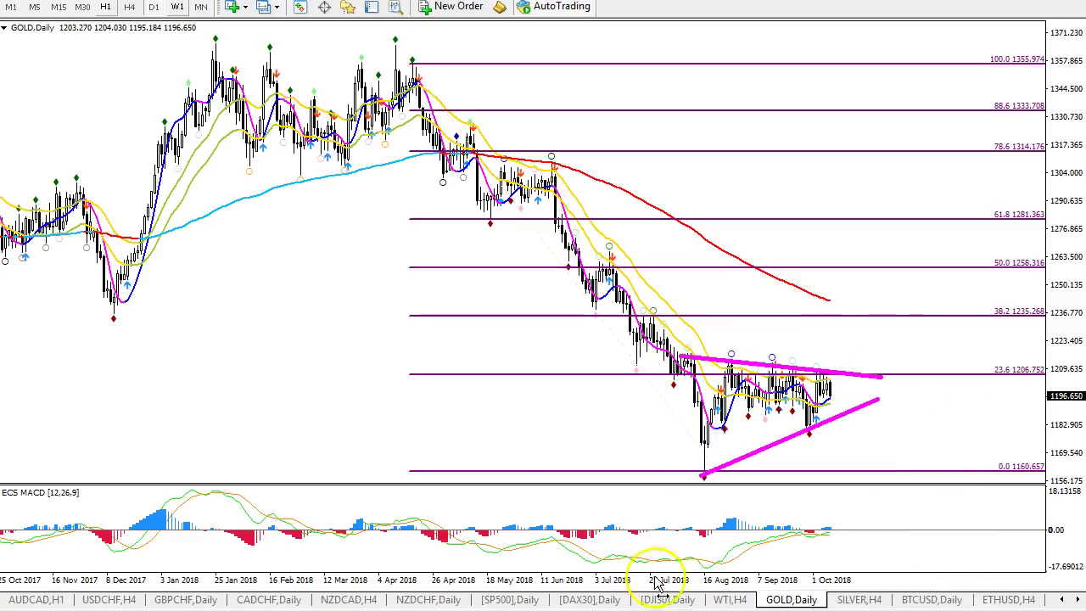
- Trace the waves from the April 2018 high into a projected two-leg decline, add a 4, down arrows and two 5s, and clear everything
{"action": "key", "text": "ctrl+2"}
{"action": "mouse_move", "coordinate": [413, 61]}
{"action": "left_mouse_down"}
{"action": "mouse_move", "coordinate": [456, 174]}
{"action": "mouse_move", "coordinate": [522, 146]}
{"action": "mouse_move", "coordinate": [743, 448]}
{"action": "mouse_move", "coordinate": [851, 449]}
{"action": "mouse_move", "coordinate": [866, 524]}
{"action": "mouse_move", "coordinate": [906, 509]}
{"action": "mouse_move", "coordinate": [949, 460]}
{"action": "left_mouse_up"}
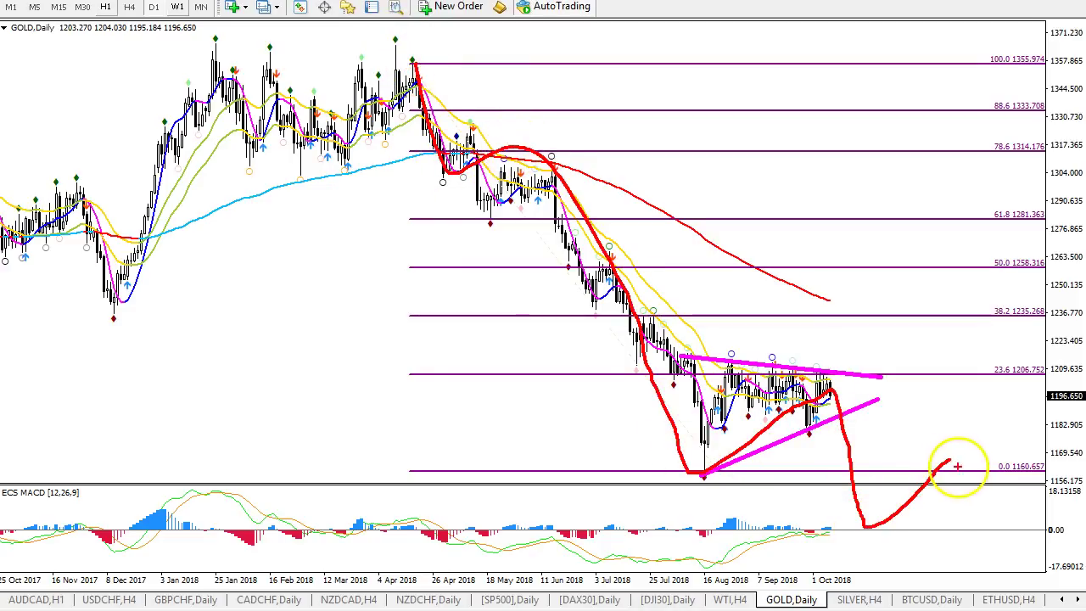
{"action": "mouse_move", "coordinate": [844, 295]}
{"action": "left_mouse_down"}
{"action": "mouse_move", "coordinate": [822, 319]}
{"action": "mouse_move", "coordinate": [864, 320]}
{"action": "mouse_move", "coordinate": [854, 346]}
{"action": "mouse_move", "coordinate": [953, 432]}
{"action": "mouse_move", "coordinate": [975, 432]}
{"action": "mouse_move", "coordinate": [960, 443]}
{"action": "left_mouse_up"}
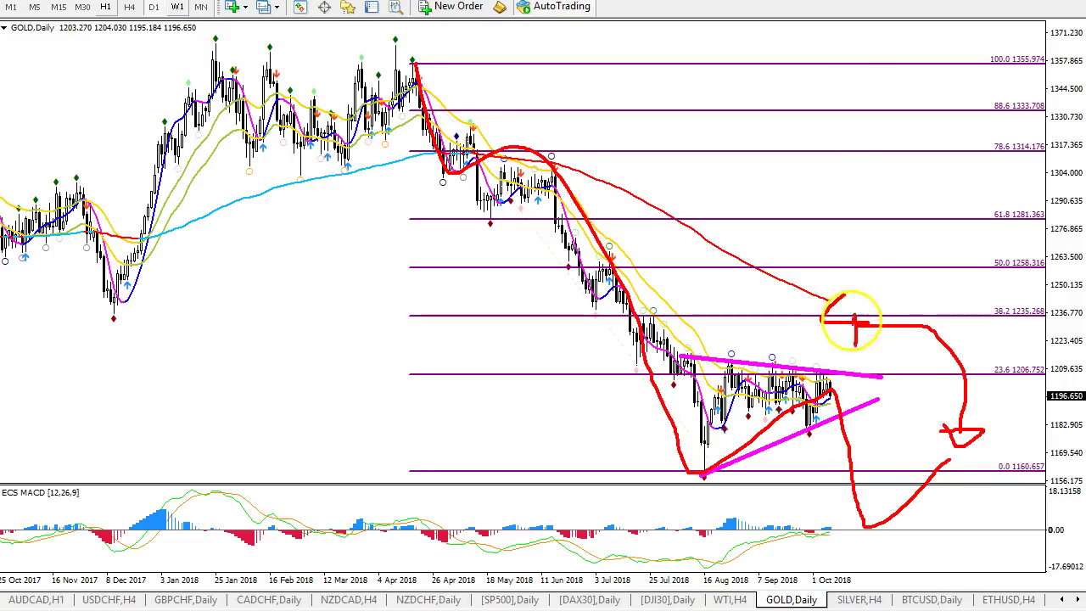
{"action": "mouse_move", "coordinate": [949, 462]}
{"action": "left_mouse_down"}
{"action": "mouse_move", "coordinate": [986, 577]}
{"action": "mouse_move", "coordinate": [975, 556]}
{"action": "left_mouse_up"}
{"action": "mouse_move", "coordinate": [859, 549]}
{"action": "left_mouse_down"}
{"action": "mouse_move", "coordinate": [857, 565]}
{"action": "mouse_move", "coordinate": [878, 541]}
{"action": "left_mouse_up"}
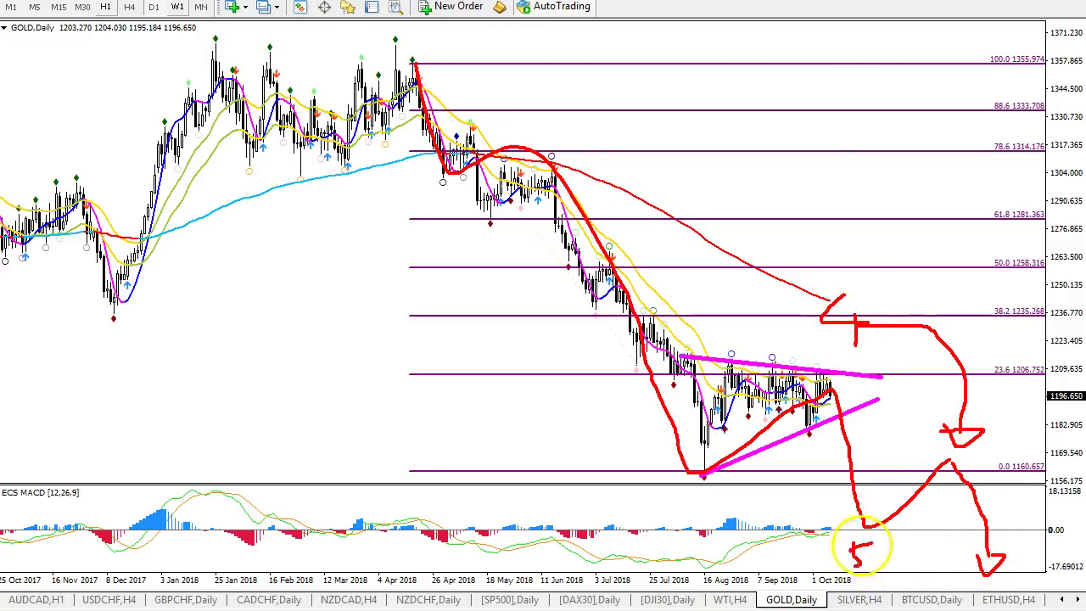
{"action": "left_click_drag", "start_coordinate": [1012, 578], "coordinate": [1025, 573]}
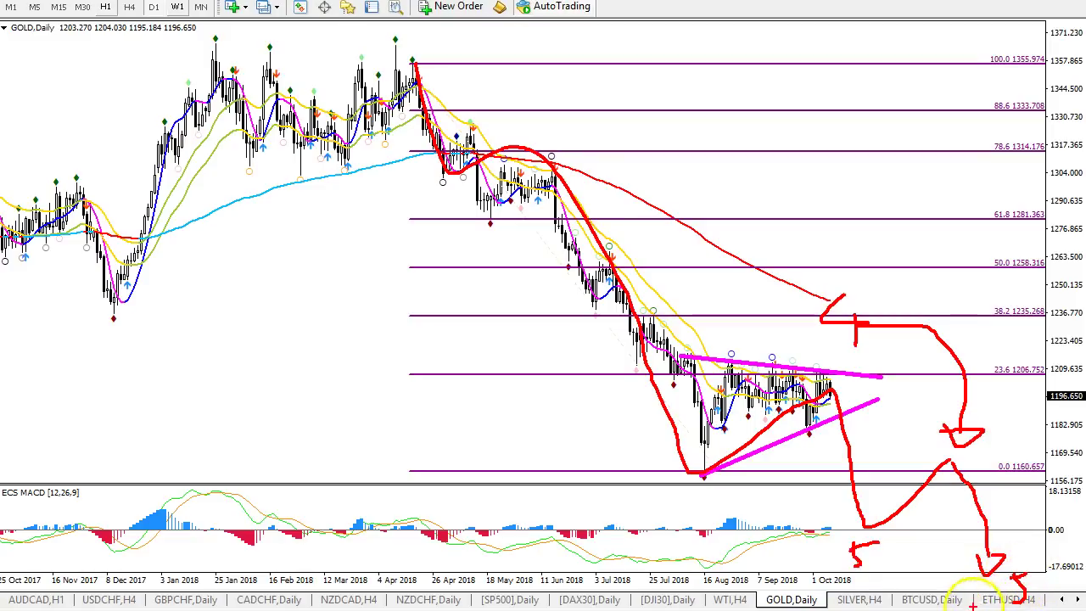
{"action": "key", "text": "Escape"}
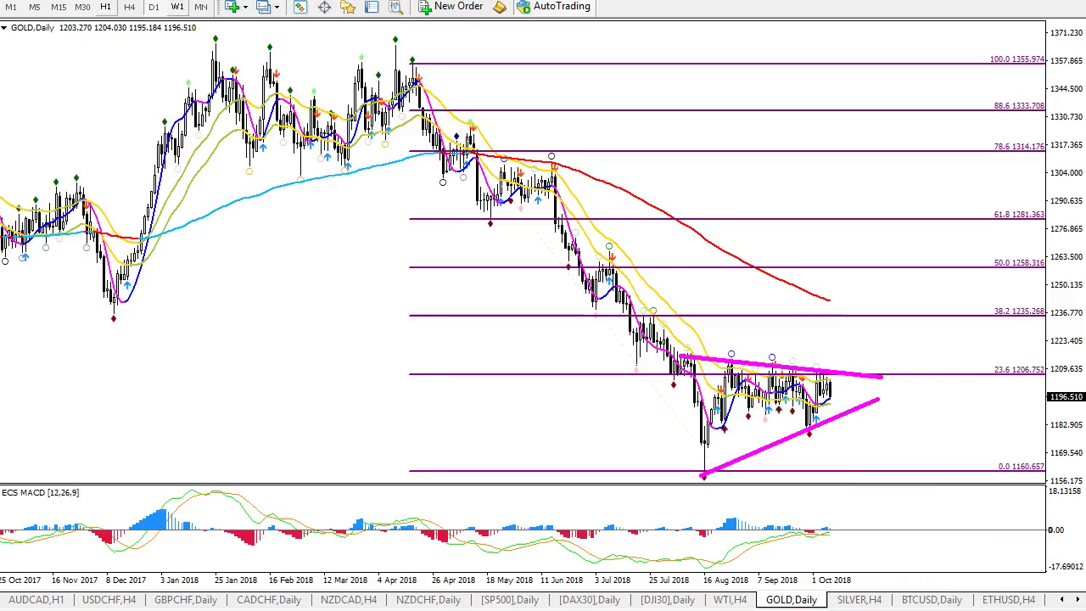
- Switch the gold chart back to the weekly timeframe
{"action": "left_click", "coordinate": [177, 7]}
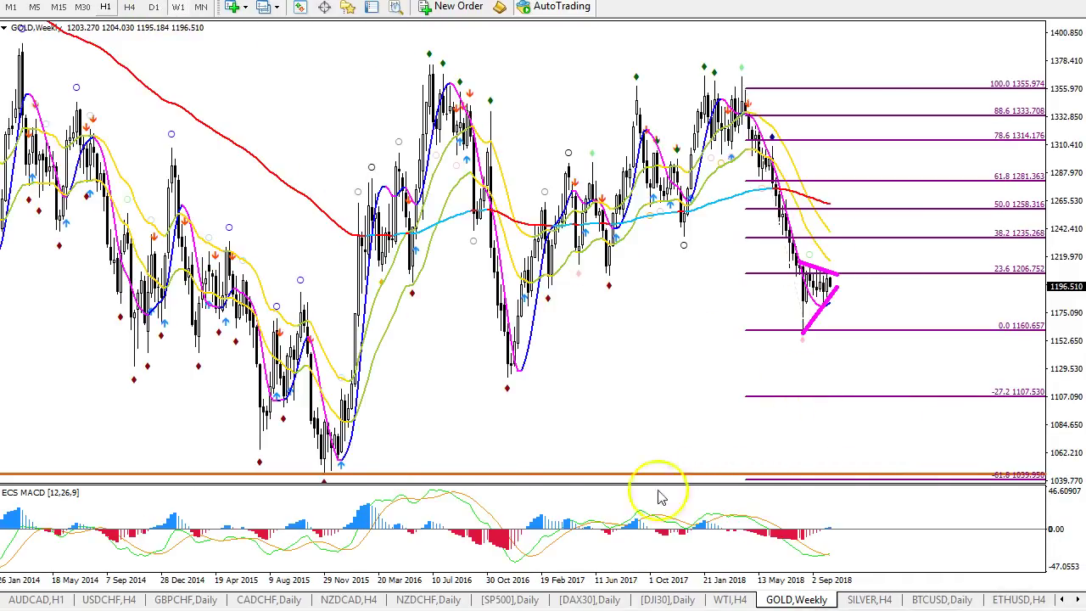
- Check the gold chart on the daily timeframe and return it to weekly
{"action": "left_click", "coordinate": [154, 7]}
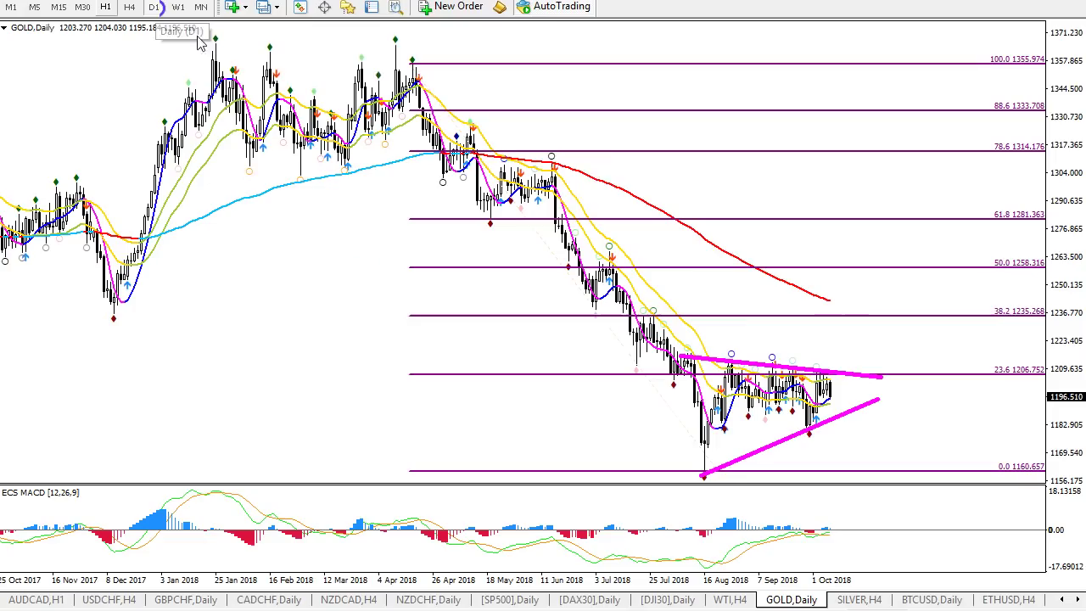
{"action": "left_click", "coordinate": [177, 7]}
- Trace the swings from the mid-2016 high into a projected low with a blue rebound arrow, add marks above and below the triangle, and clear everything
{"action": "mouse_move", "coordinate": [426, 72]}
{"action": "left_mouse_down"}
{"action": "mouse_move", "coordinate": [490, 212]}
{"action": "mouse_move", "coordinate": [562, 324]}
{"action": "mouse_move", "coordinate": [728, 90]}
{"action": "mouse_move", "coordinate": [895, 424]}
{"action": "mouse_move", "coordinate": [947, 335]}
{"action": "left_mouse_up"}
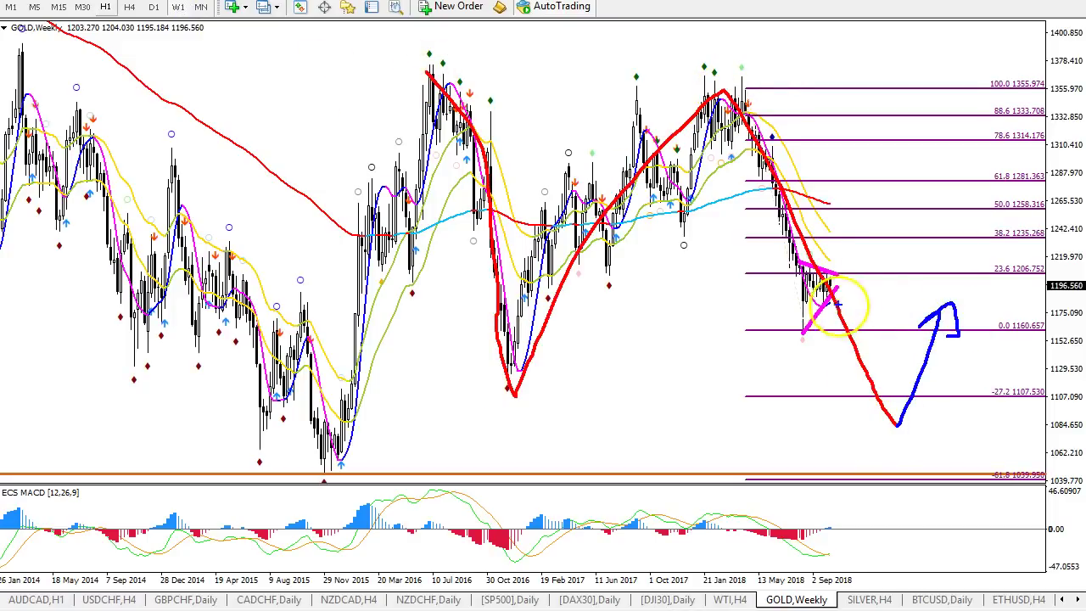
{"action": "key", "text": "r"}
{"action": "mouse_move", "coordinate": [839, 241]}
{"action": "left_mouse_down"}
{"action": "mouse_move", "coordinate": [864, 252]}
{"action": "mouse_move", "coordinate": [860, 267]}
{"action": "left_mouse_up"}
{"action": "left_click_drag", "start_coordinate": [840, 382], "coordinate": [837, 407]}
{"action": "mouse_move", "coordinate": [838, 382]}
{"action": "left_mouse_down"}
{"action": "mouse_move", "coordinate": [848, 380]}
{"action": "mouse_move", "coordinate": [840, 443]}
{"action": "mouse_move", "coordinate": [895, 459]}
{"action": "left_mouse_up"}
{"action": "key", "text": "Escape"}
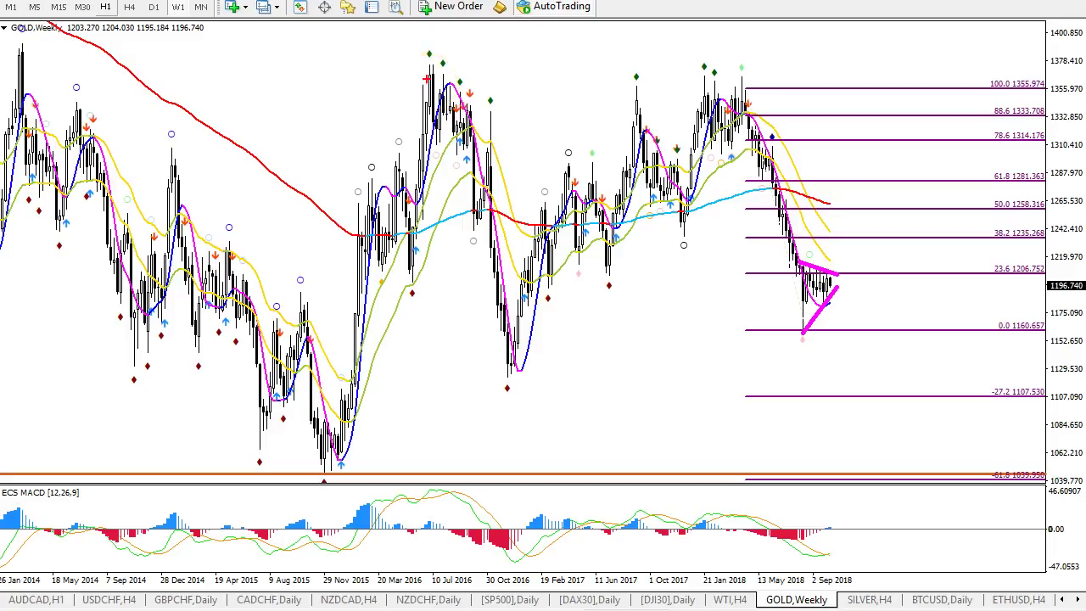
- Sketch two freehand strokes from the mid-2016 high across to the space beyond the latest candles, and clear them
{"action": "mouse_move", "coordinate": [427, 75]}
{"action": "left_mouse_down"}
{"action": "mouse_move", "coordinate": [499, 337]}
{"action": "mouse_move", "coordinate": [552, 326]}
{"action": "mouse_move", "coordinate": [747, 170]}
{"action": "mouse_move", "coordinate": [801, 337]}
{"action": "mouse_move", "coordinate": [909, 158]}
{"action": "mouse_move", "coordinate": [957, 289]}
{"action": "left_mouse_up"}
{"action": "mouse_move", "coordinate": [427, 57]}
{"action": "left_mouse_down"}
{"action": "mouse_move", "coordinate": [608, 260]}
{"action": "mouse_move", "coordinate": [817, 309]}
{"action": "mouse_move", "coordinate": [928, 93]}
{"action": "mouse_move", "coordinate": [865, 153]}
{"action": "left_mouse_up"}
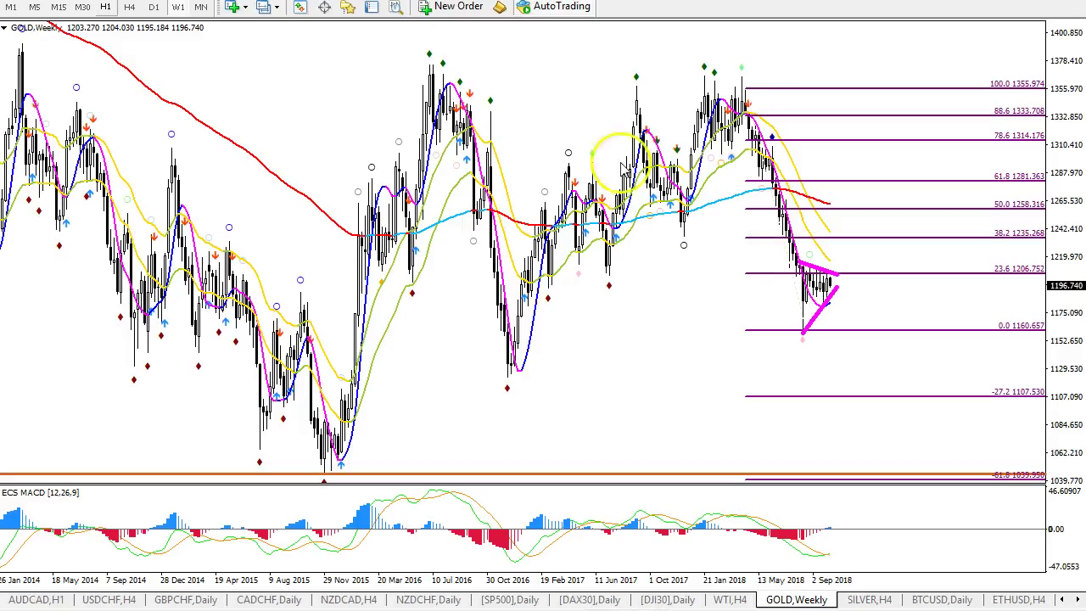
- Sketch a red decline from the triangle to the -27.2 level, a blue rally labelled 1 and a pullback labelled 2, and clear them
{"action": "mouse_move", "coordinate": [831, 285]}
{"action": "left_mouse_down"}
{"action": "mouse_move", "coordinate": [869, 284]}
{"action": "mouse_move", "coordinate": [887, 392]}
{"action": "mouse_move", "coordinate": [928, 257]}
{"action": "mouse_move", "coordinate": [958, 310]}
{"action": "left_mouse_up"}
{"action": "left_click_drag", "start_coordinate": [904, 191], "coordinate": [904, 228]}
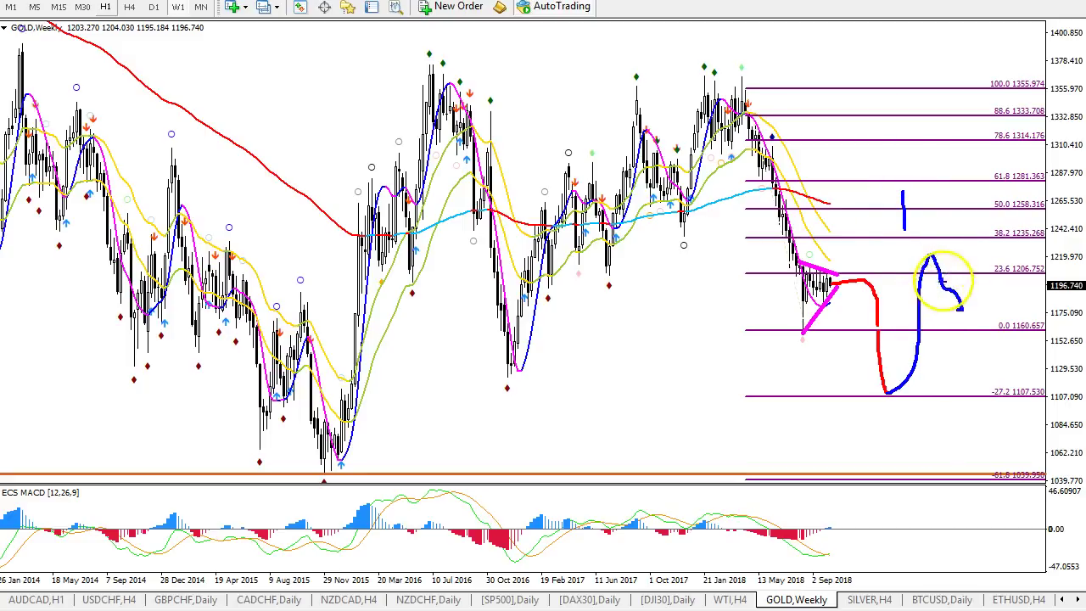
{"action": "left_click_drag", "start_coordinate": [923, 255], "coordinate": [980, 329]}
{"action": "left_click_drag", "start_coordinate": [976, 371], "coordinate": [1003, 394]}
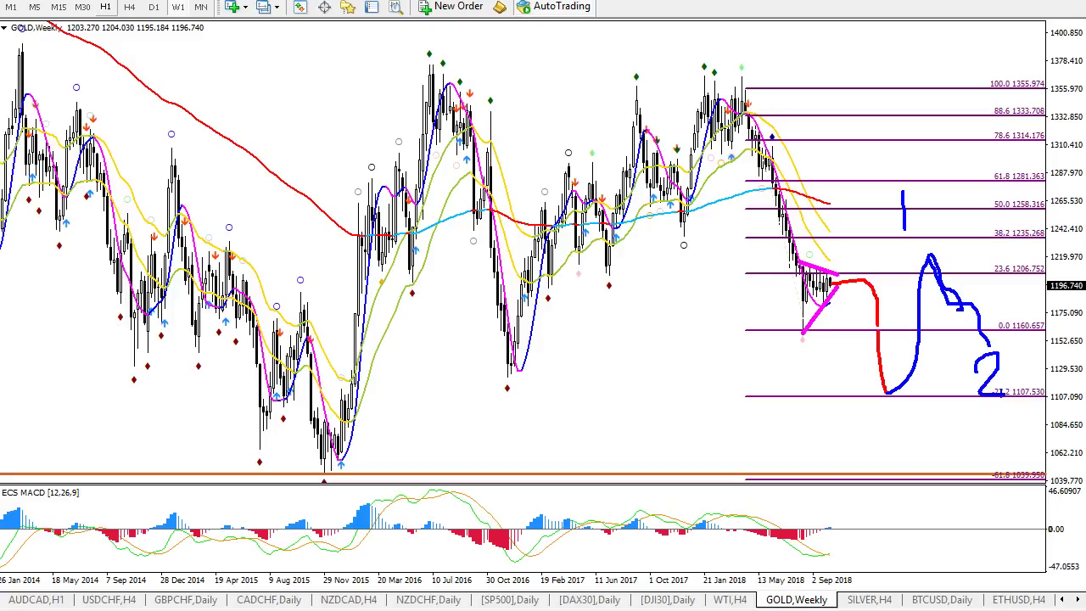
{"action": "key", "text": "e"}
- Circle the whole structure from the mid-2016 high to the current triangle in blue, and clear the outline
{"action": "mouse_move", "coordinate": [841, 244]}
{"action": "left_mouse_down"}
{"action": "mouse_move", "coordinate": [805, 199]}
{"action": "mouse_move", "coordinate": [395, 212]}
{"action": "mouse_move", "coordinate": [709, 350]}
{"action": "mouse_move", "coordinate": [855, 288]}
{"action": "mouse_move", "coordinate": [843, 206]}
{"action": "left_mouse_up"}
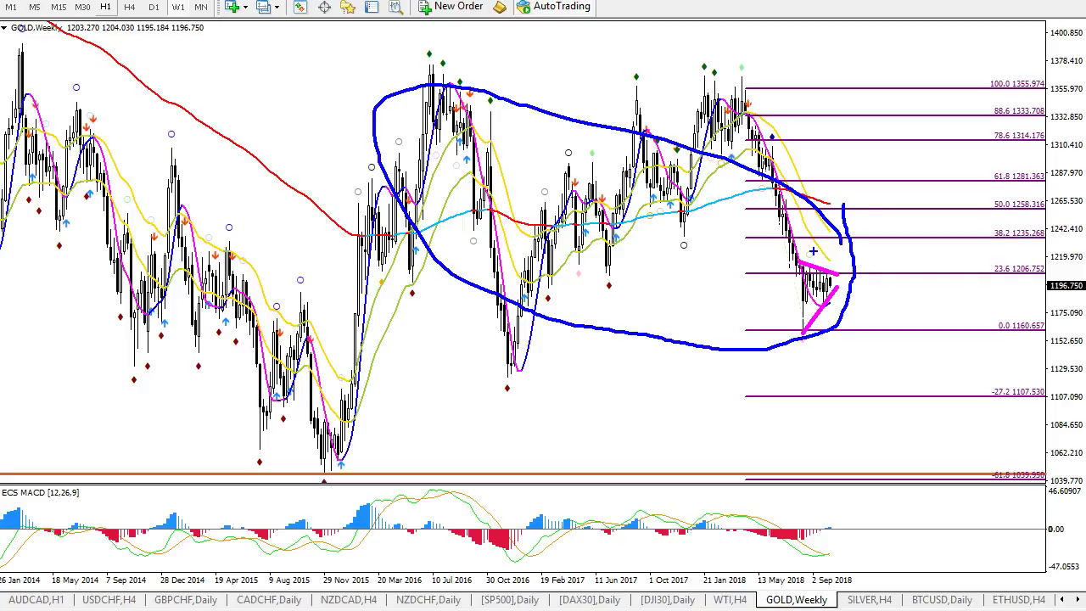
{"action": "key", "text": "Escape"}
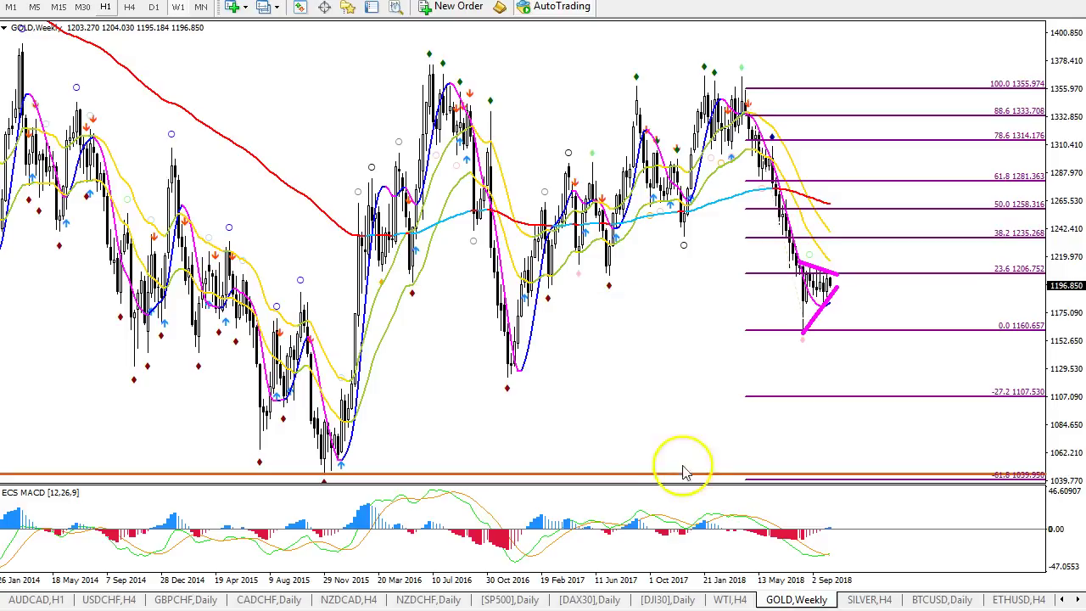
- Enlarge the gold price chart by reducing the height of the MACD window
{"action": "left_click_drag", "start_coordinate": [681, 487], "coordinate": [684, 515]}
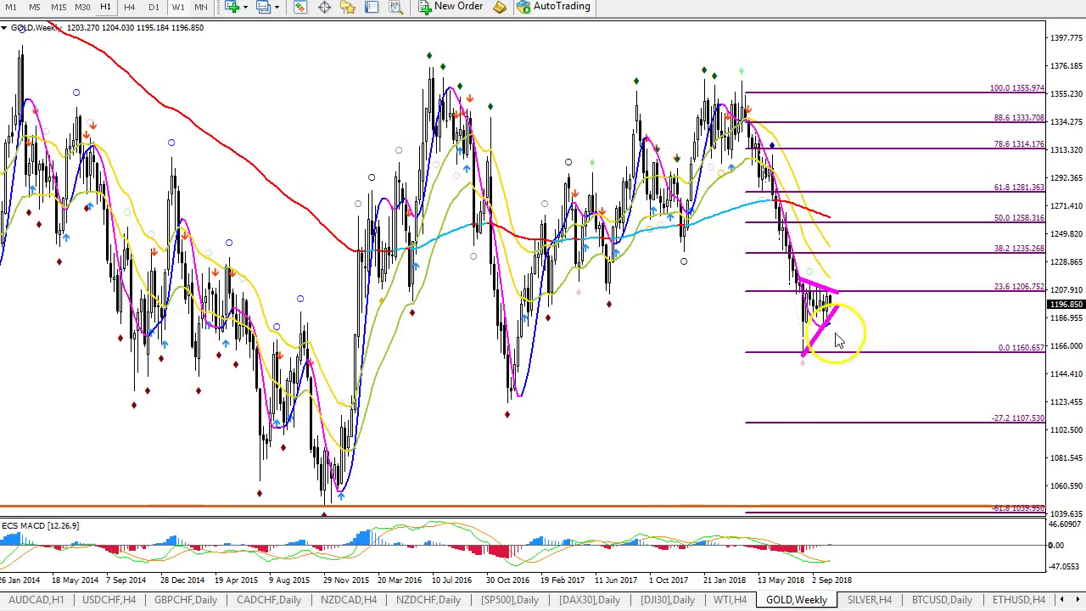